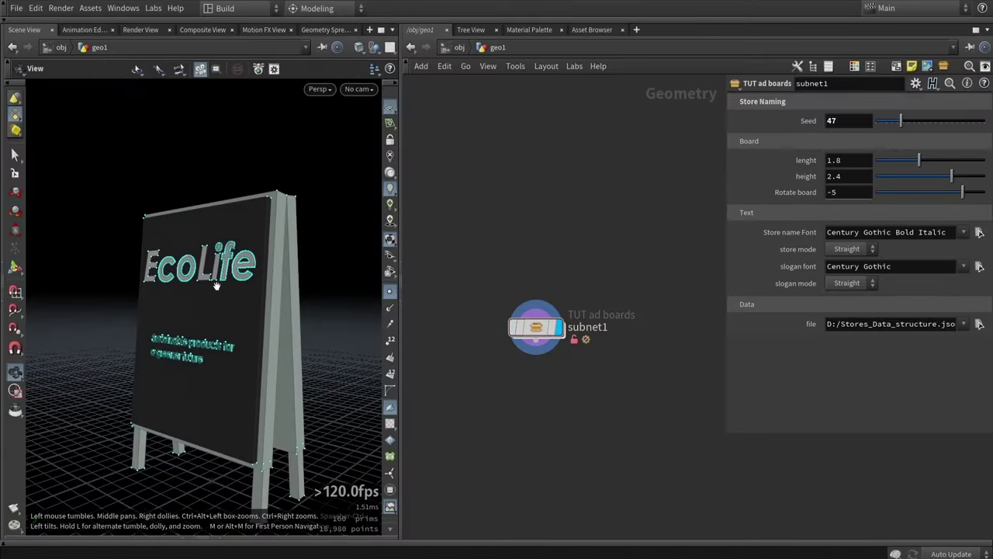
# Turn off the point markers in the scene view and shorten the parameter pane over the network
pyautogui.scroll(3, 217, 286)
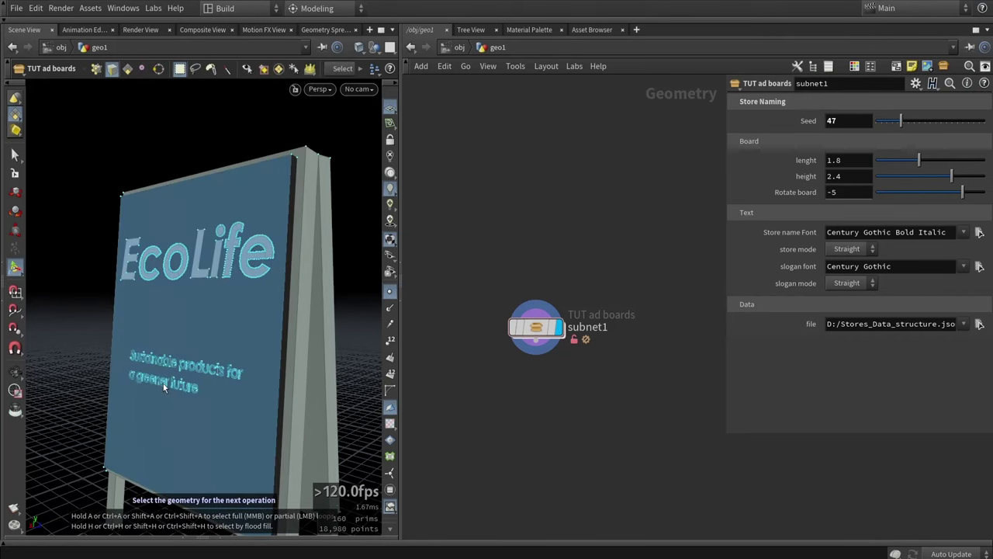
pyautogui.click(177, 371)
pyautogui.click(392, 291)
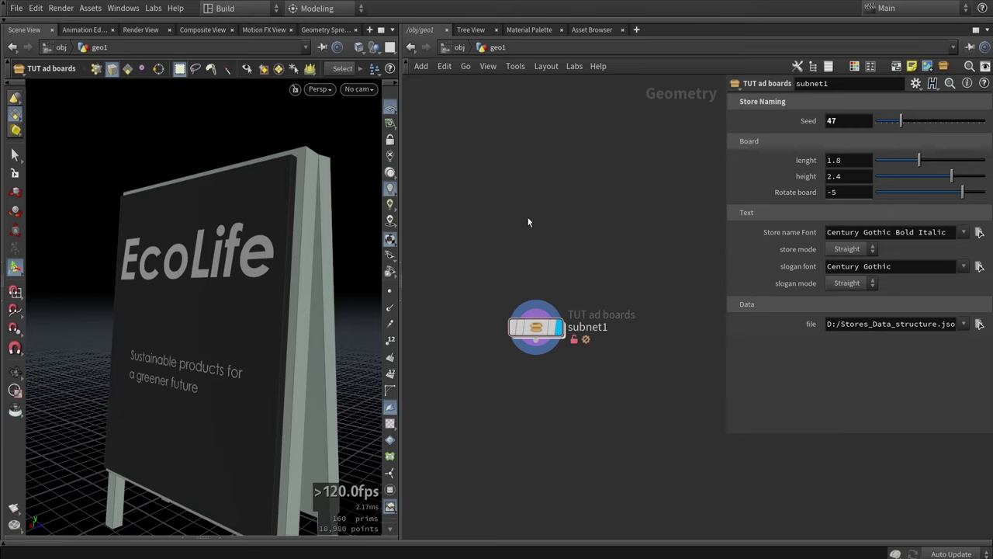
pyautogui.moveTo(727, 434); pyautogui.dragTo(730, 203)
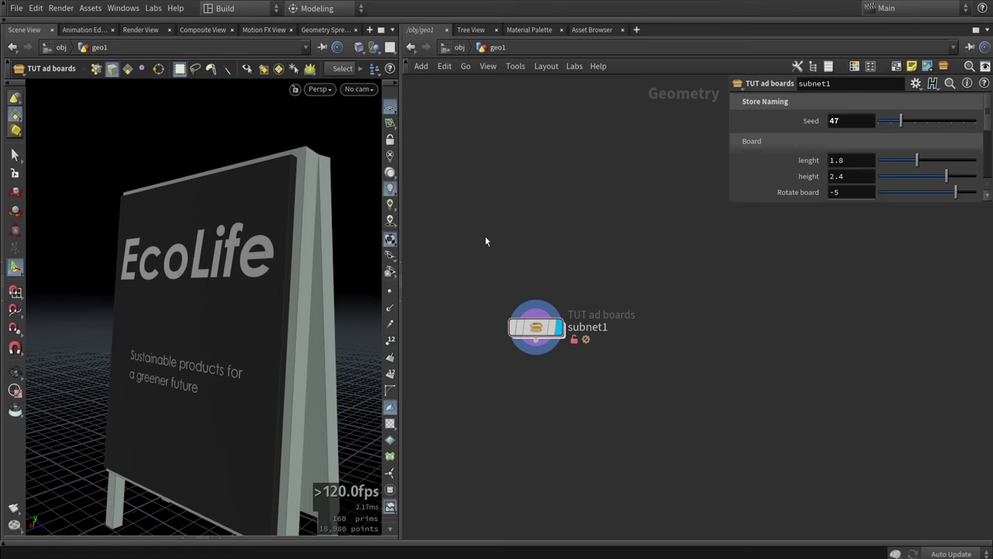
# Enter the TUT ad boards subnetwork and place a Grid node in an empty area below the existing nodes
pyautogui.doubleClick(538, 332)
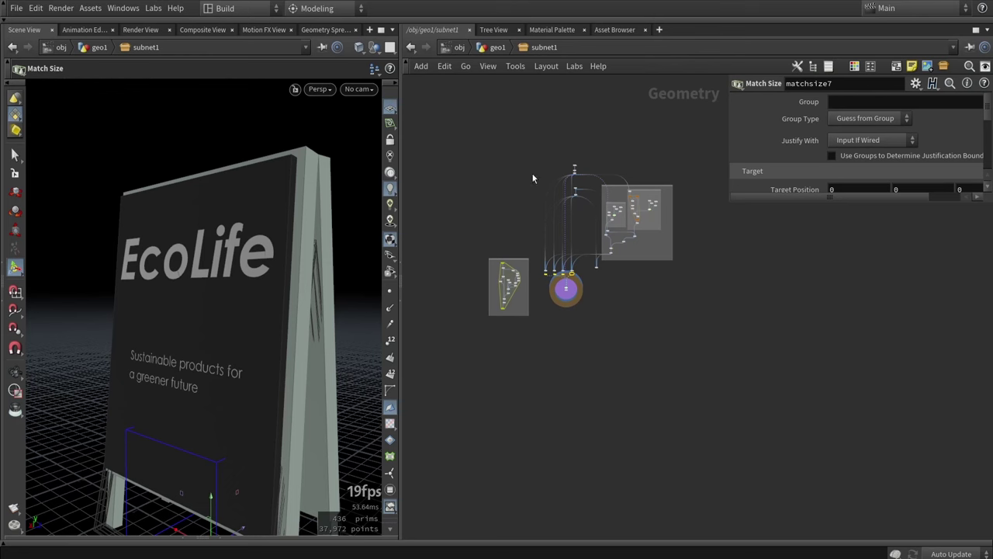
pyautogui.scroll(3, 656, 340)
pyautogui.moveTo(680, 340); pyautogui.dragTo(656, 307, button='middle')
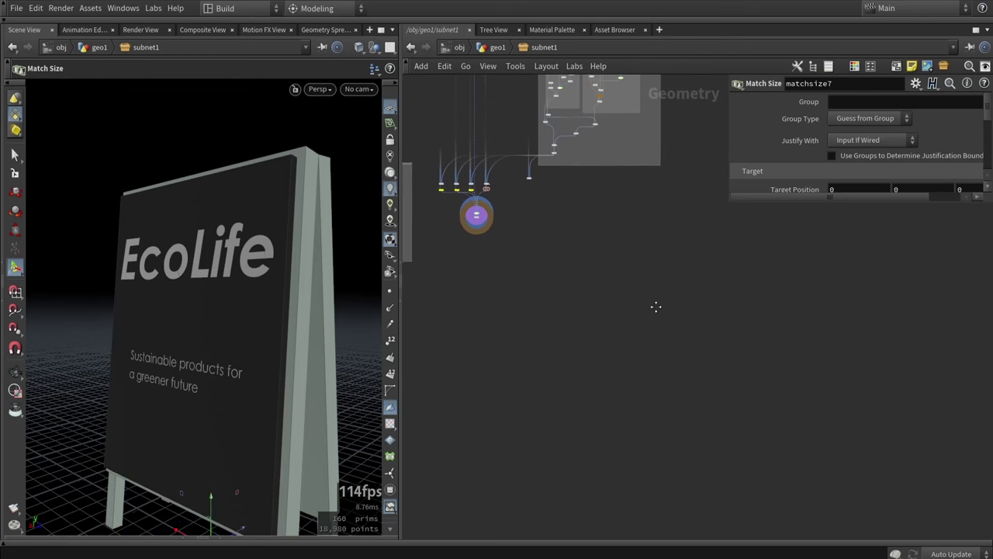
pyautogui.press('Tab')
pyautogui.write('b')
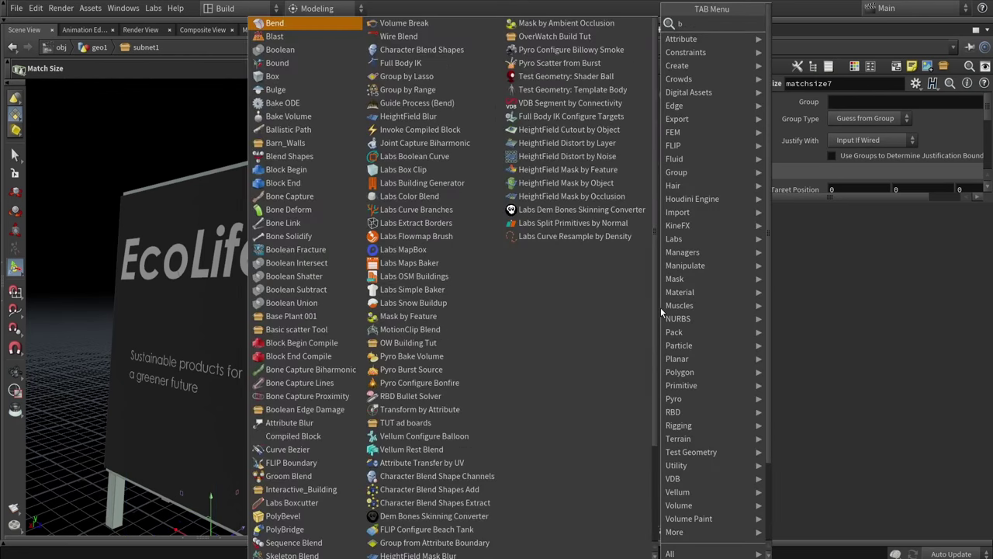
pyautogui.press('BackSpace')
pyautogui.write('gri')
pyautogui.press('Return')
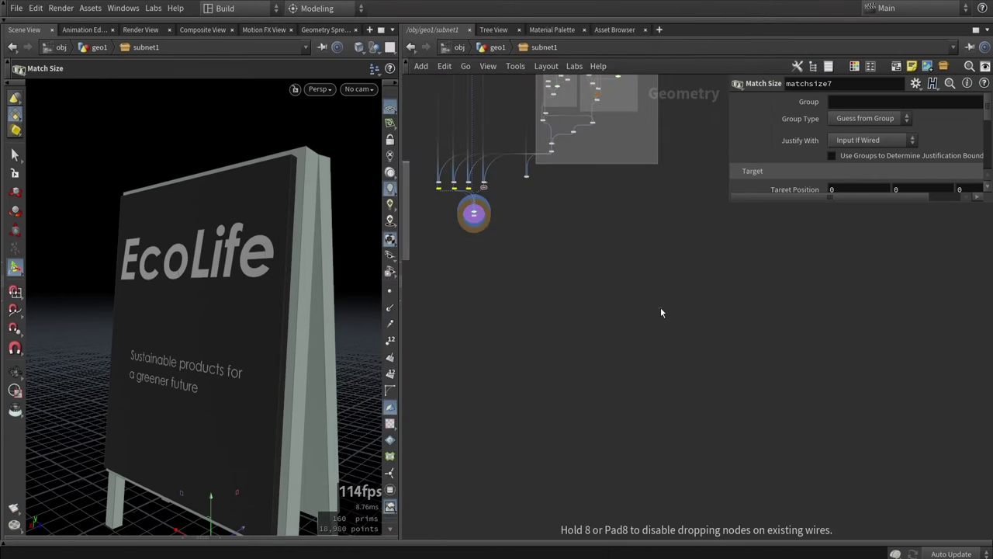
pyautogui.click(661, 307)
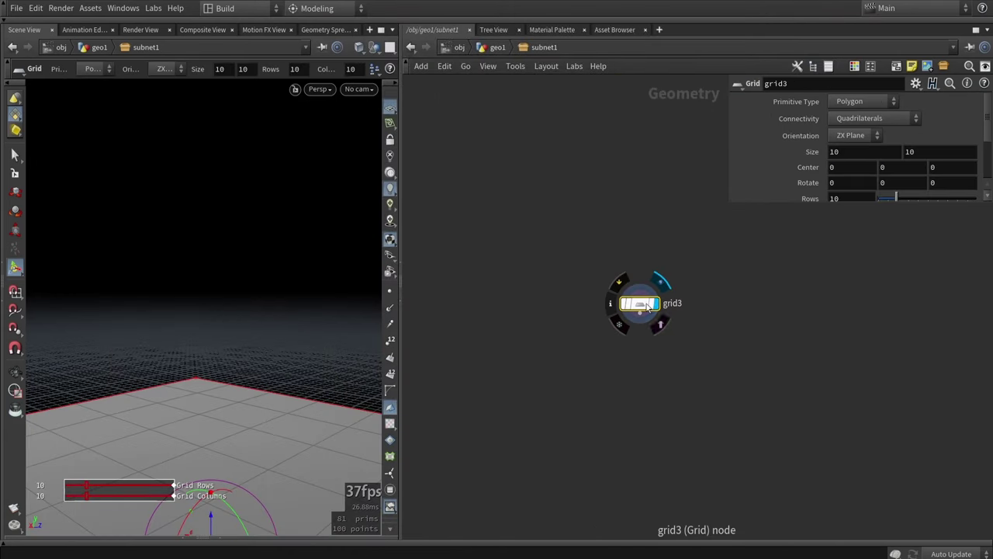
# Widen the scene view and hide its reference grid so that only the new grid geometry is displayed
pyautogui.press('Escape')
pyautogui.moveTo(248, 268); pyautogui.dragTo(249, 221)
pyautogui.press('Return')
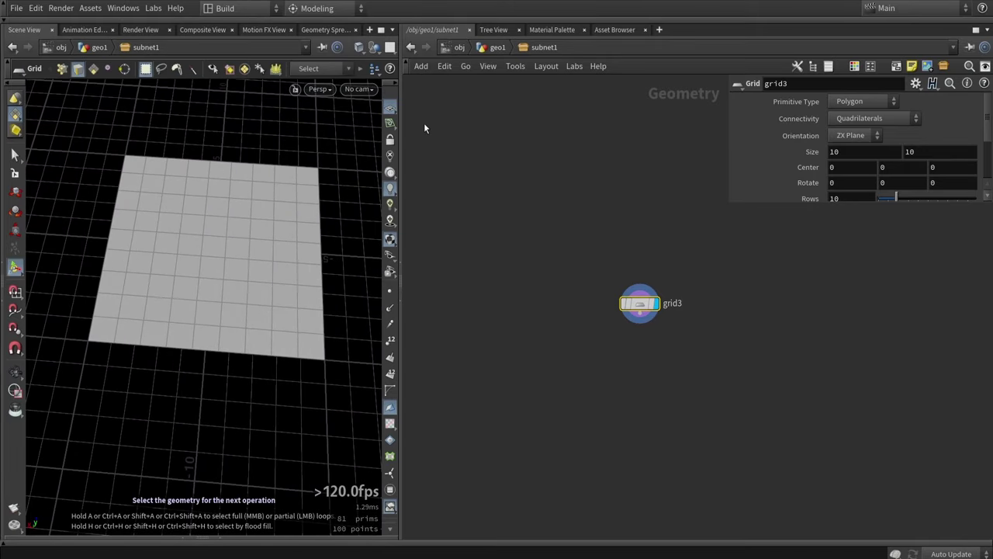
pyautogui.moveTo(400, 104); pyautogui.dragTo(531, 117)
pyautogui.keyDown('alt'); pyautogui.moveTo(378, 166); pyautogui.dragTo(334, 207); pyautogui.keyUp('alt')
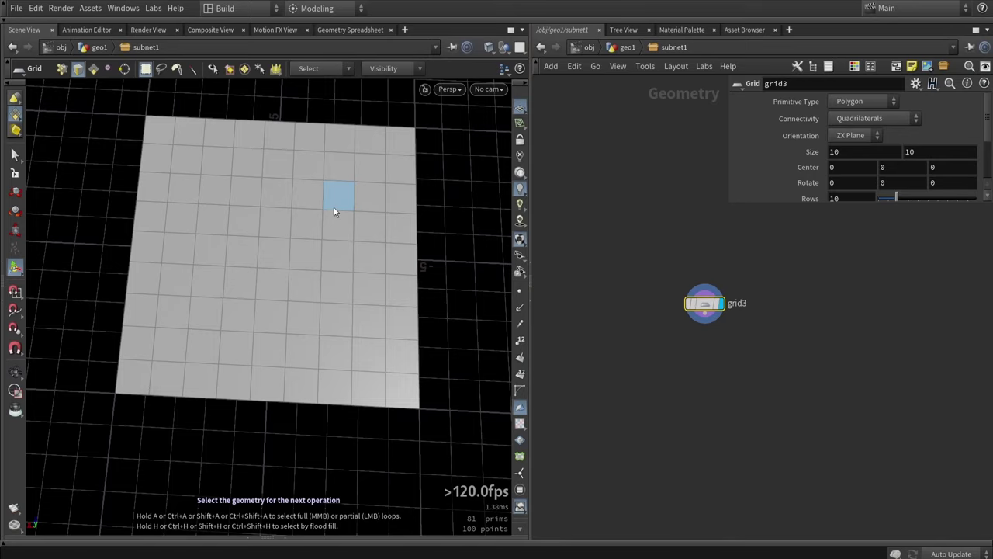
pyautogui.click(335, 257)
pyautogui.click(480, 175)
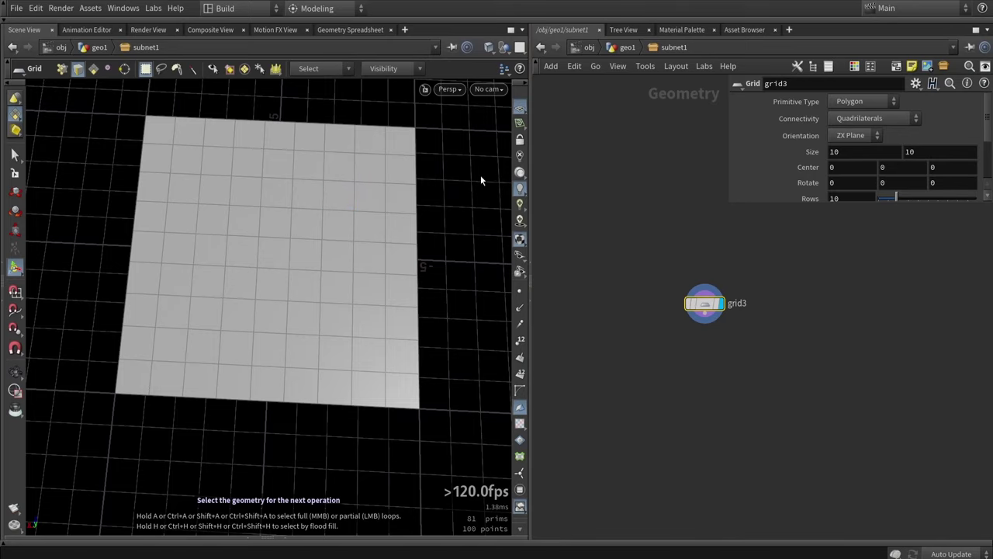
pyautogui.click(520, 109)
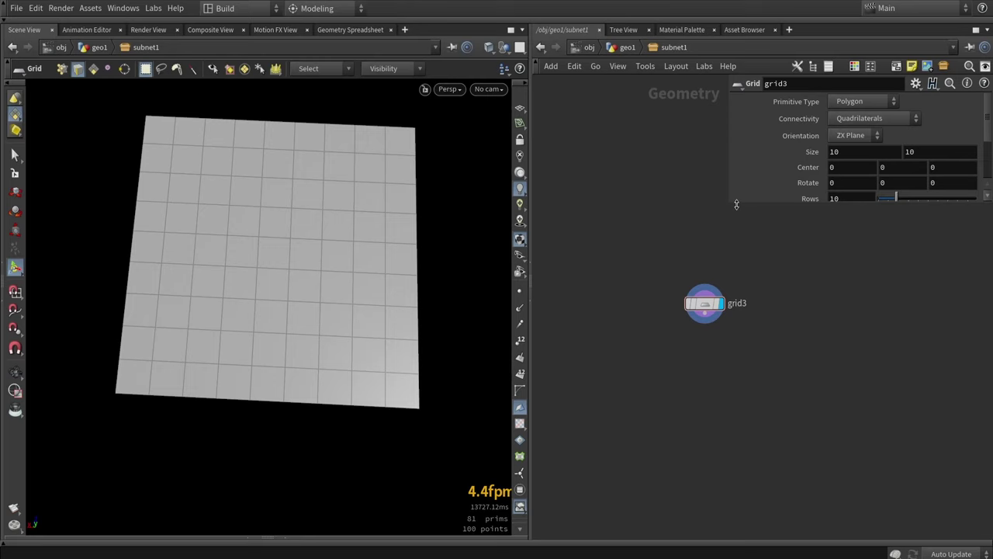
# Enlarge the parameter pane and set the new grid's size to 1 by 1
pyautogui.moveTo(732, 205); pyautogui.dragTo(749, 342)
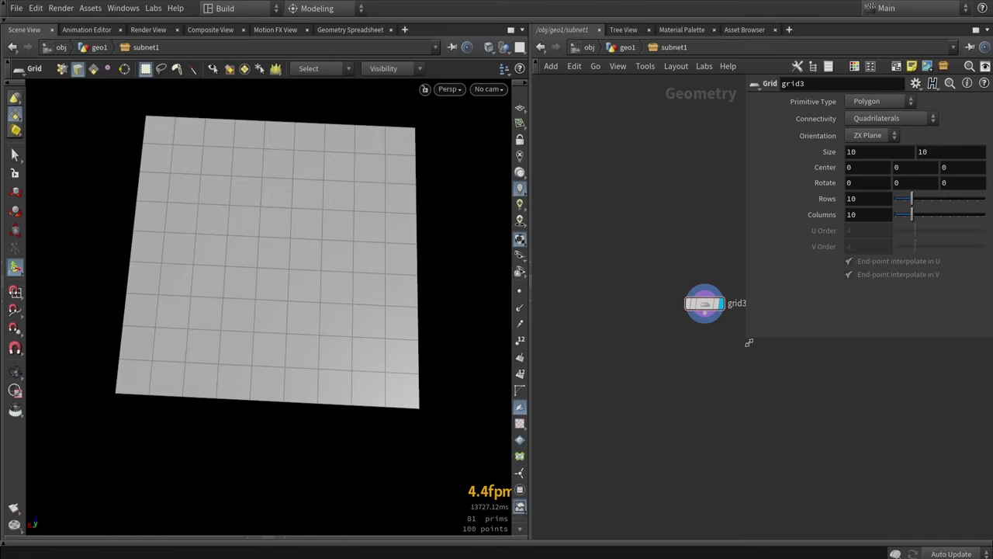
pyautogui.click(875, 153)
pyautogui.moveTo(848, 159); pyautogui.dragTo(808, 157)
pyautogui.write('1')
pyautogui.moveTo(934, 153); pyautogui.dragTo(874, 160)
pyautogui.write('1')
pyautogui.press('Return')
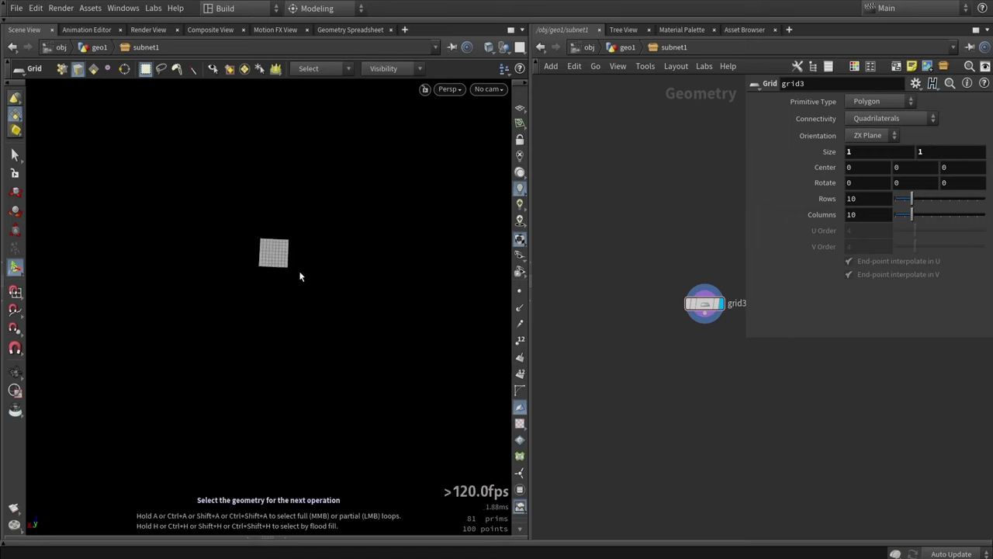
# Set the new grid's rows to 2 and columns to 4
pyautogui.scroll(5, 299, 275)
pyautogui.press('Escape')
pyautogui.moveTo(299, 274); pyautogui.dragTo(390, 304)
pyautogui.keyDown('alt'); pyautogui.moveTo(390, 304); pyautogui.dragTo(329, 293, button='middle'); pyautogui.keyUp('alt')
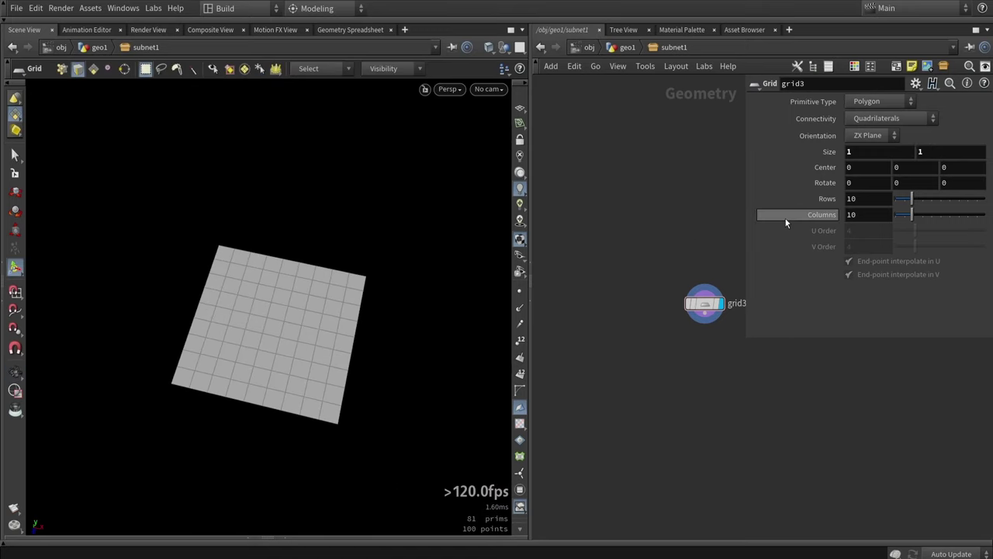
pyautogui.click(863, 199)
pyautogui.write('2')
pyautogui.click(867, 214)
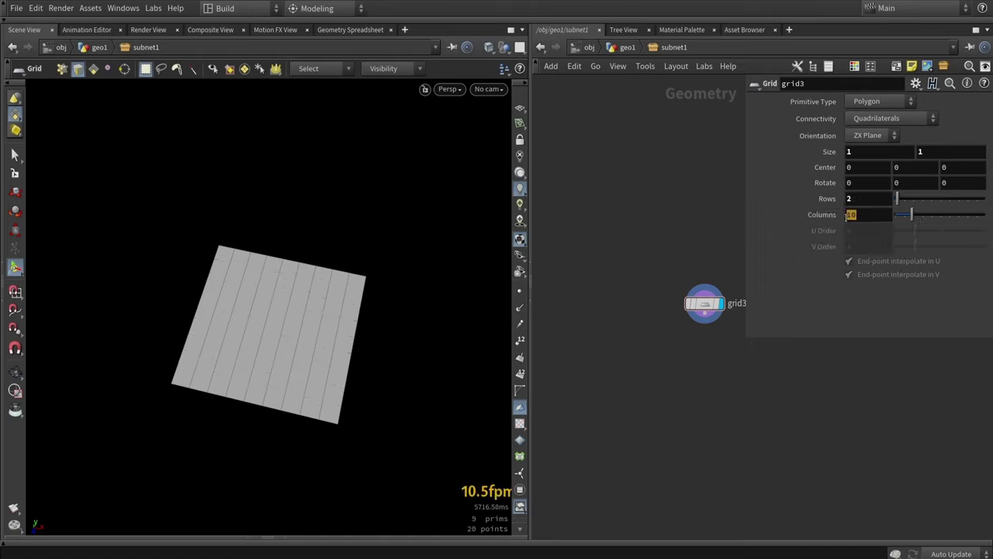
pyautogui.write('3')
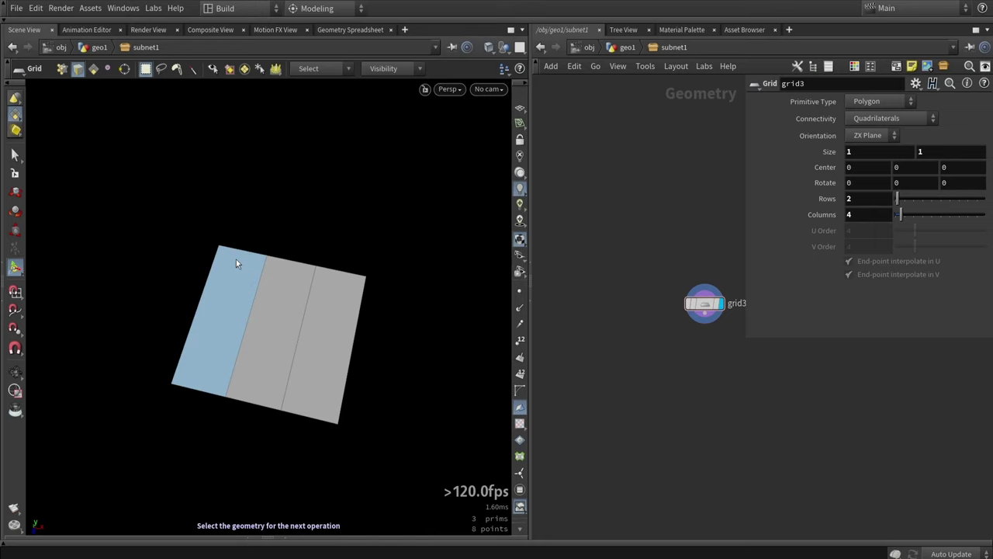
# Move the points of the grid's left inner edge about -0.26 in X and those of the right inner edge about -0.07
pyautogui.moveTo(705, 303); pyautogui.dragTo(678, 357)
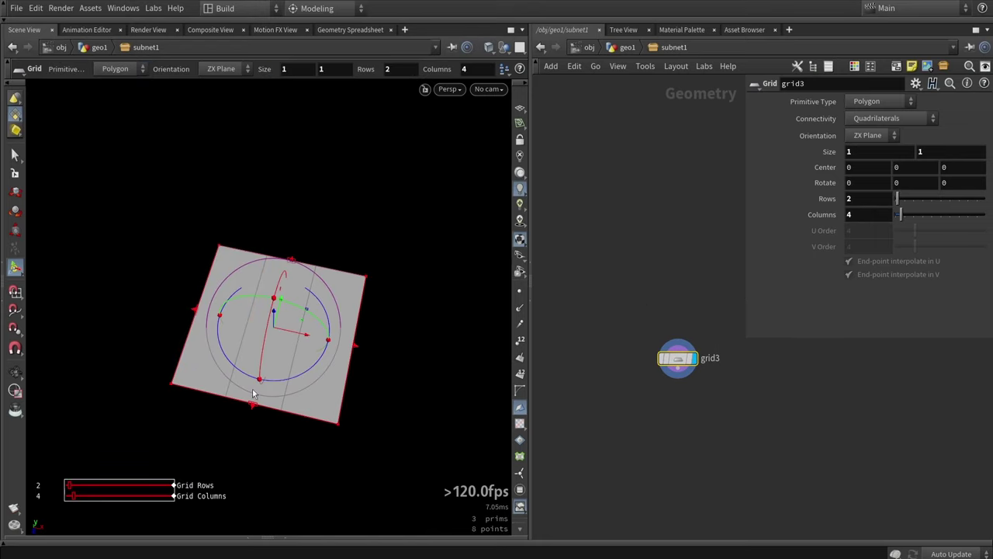
pyautogui.moveTo(233, 312)
pyautogui.keyDown('alt'); pyautogui.mouseDown()
pyautogui.moveTo(237, 356)
pyautogui.moveTo(240, 311)
pyautogui.mouseUp(); pyautogui.keyUp('alt')
pyautogui.press('2')
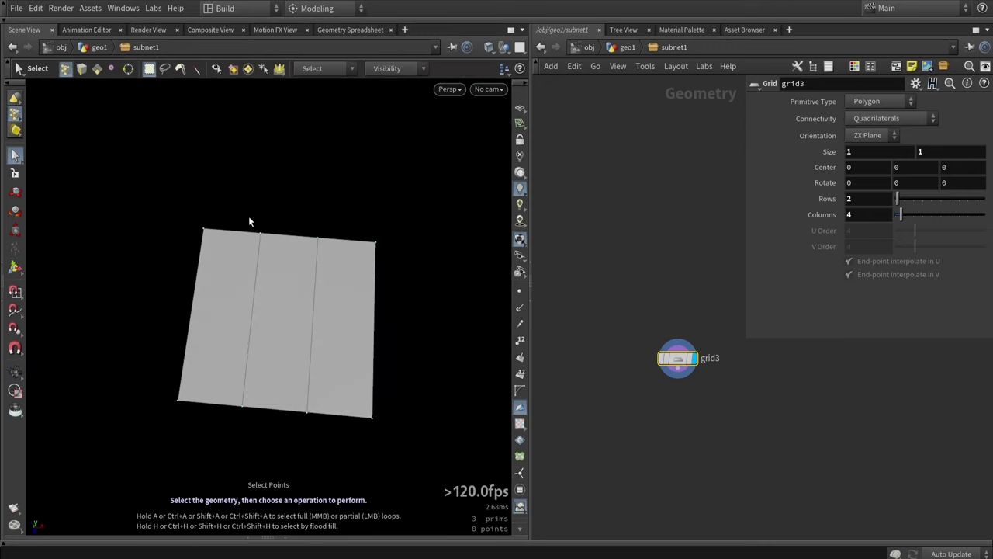
pyautogui.moveTo(243, 179); pyautogui.dragTo(273, 371)
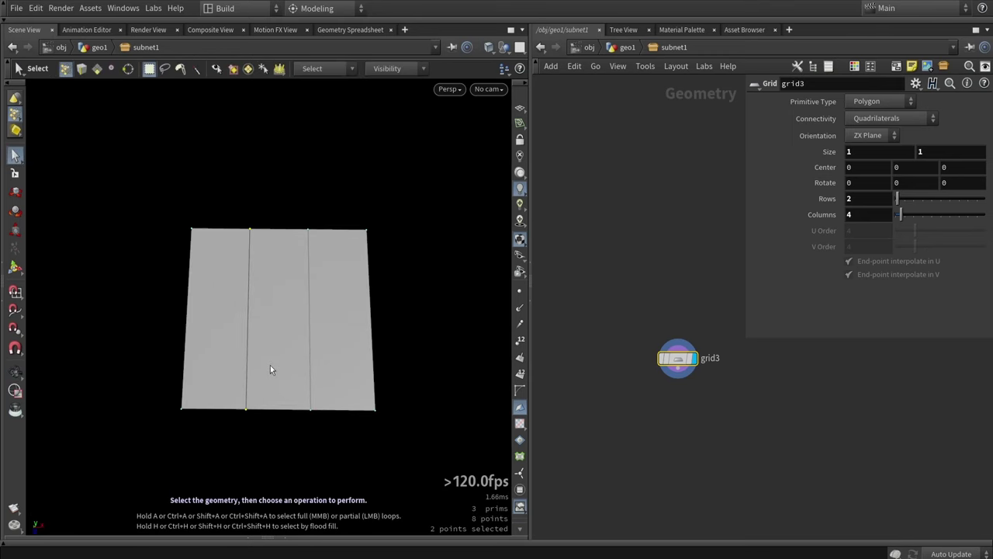
pyautogui.press('t')
pyautogui.moveTo(283, 313); pyautogui.dragTo(269, 324)
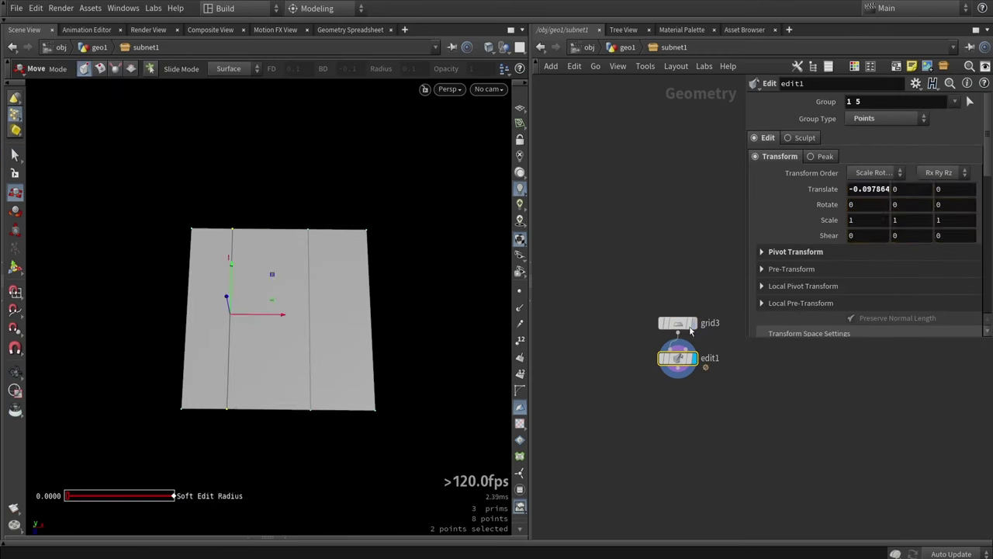
pyautogui.moveTo(681, 347)
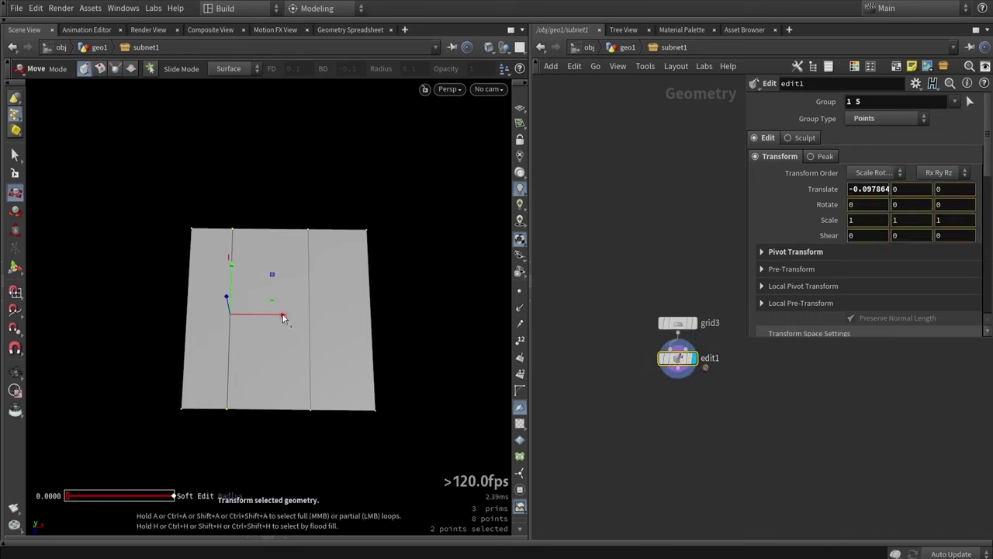
pyautogui.moveTo(283, 318); pyautogui.dragTo(252, 316)
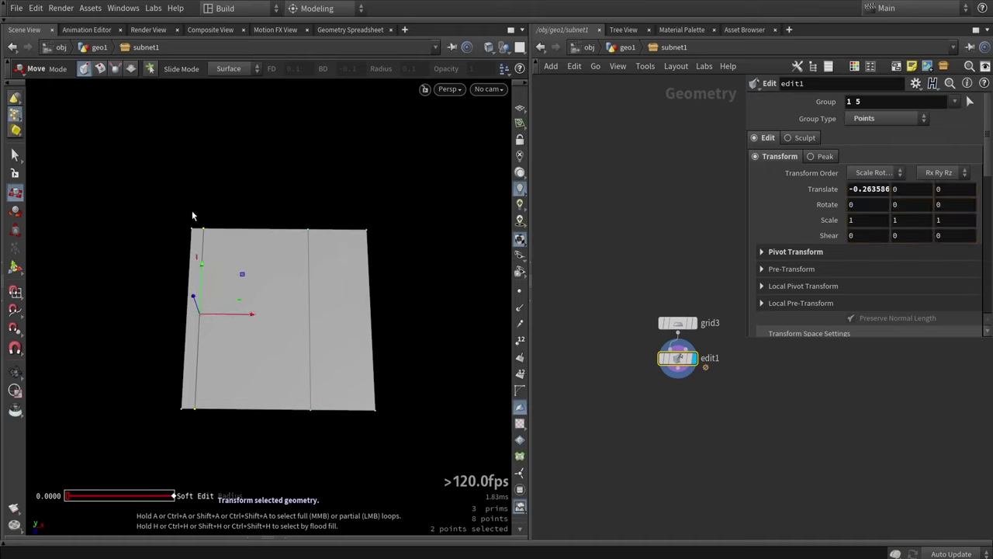
pyautogui.moveTo(296, 205); pyautogui.dragTo(329, 448)
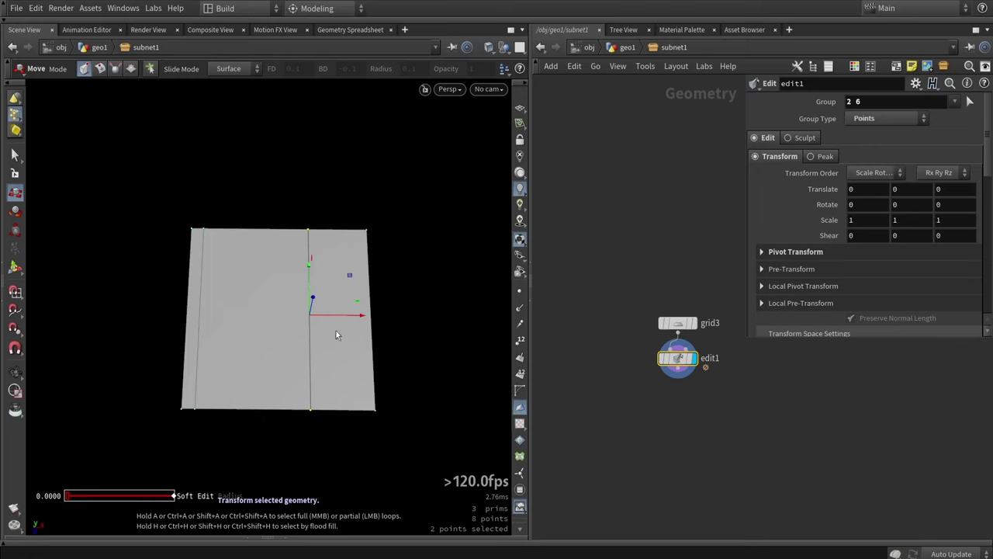
pyautogui.moveTo(341, 314)
pyautogui.mouseDown()
pyautogui.moveTo(320, 312)
pyautogui.moveTo(330, 313)
pyautogui.mouseUp()
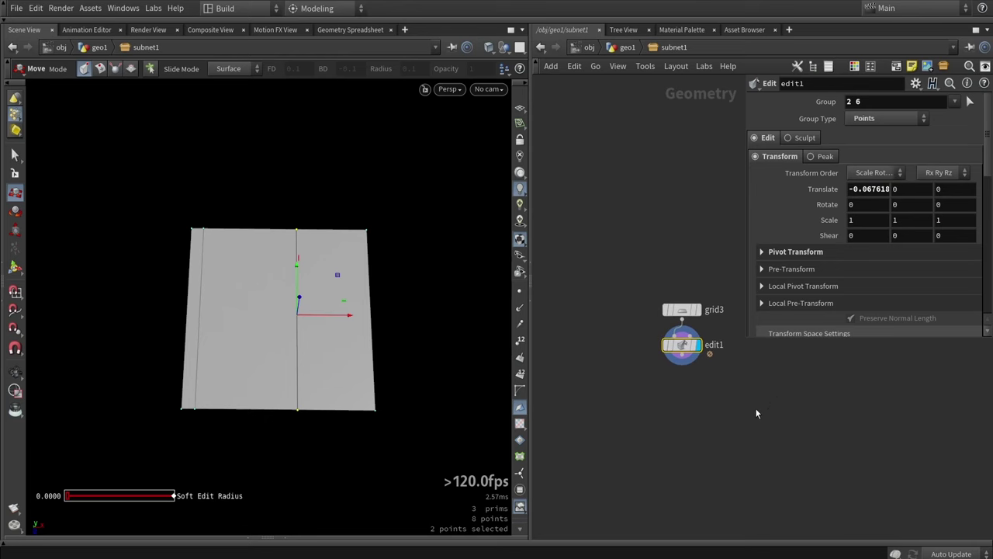
# Add a Blast node after the Edit node that keeps only the narrow left face, primitive 0, using Delete Non Selected
pyautogui.press('Tab')
pyautogui.write('bl')
pyautogui.press('Return')
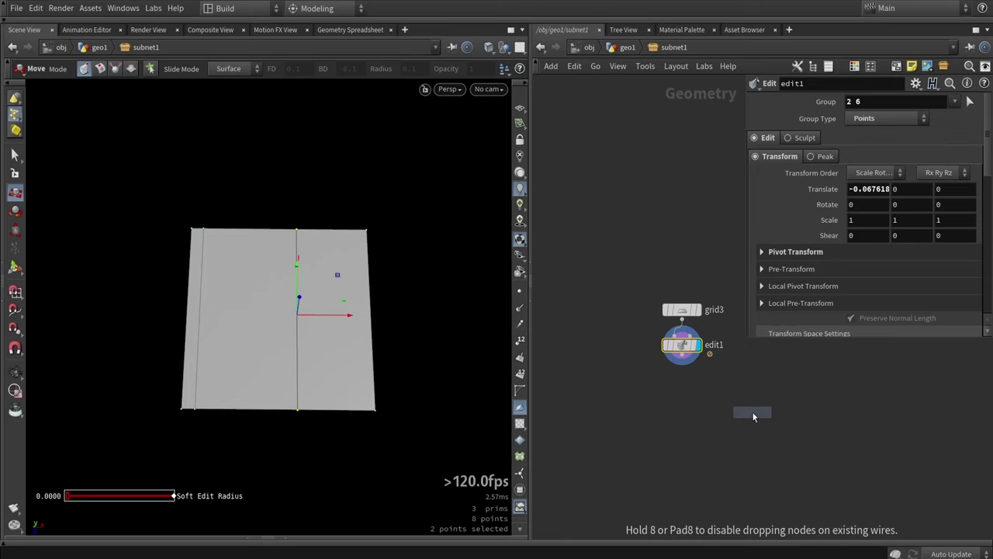
pyautogui.click(587, 402)
pyautogui.moveTo(683, 362); pyautogui.dragTo(587, 395)
pyautogui.press('3')
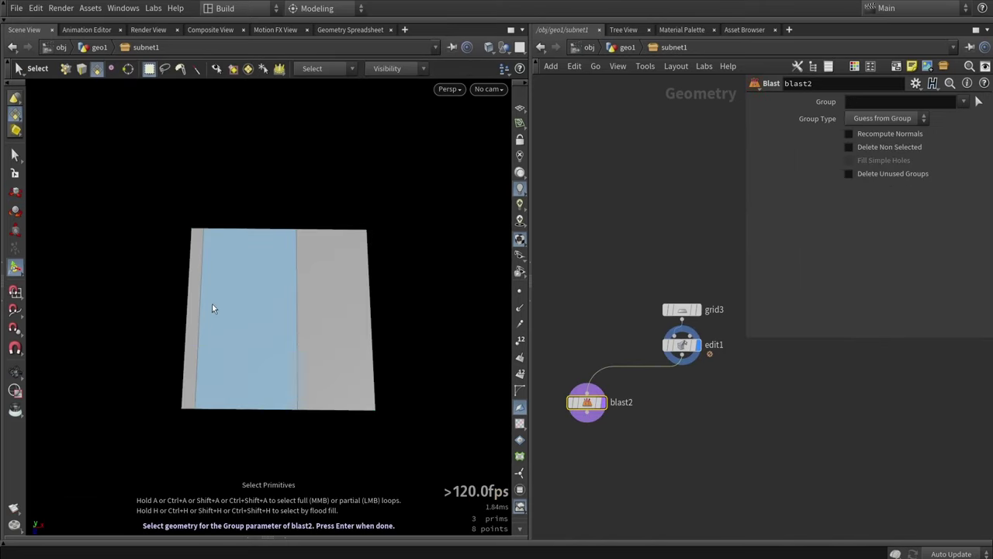
pyautogui.click(197, 306)
pyautogui.press('Return')
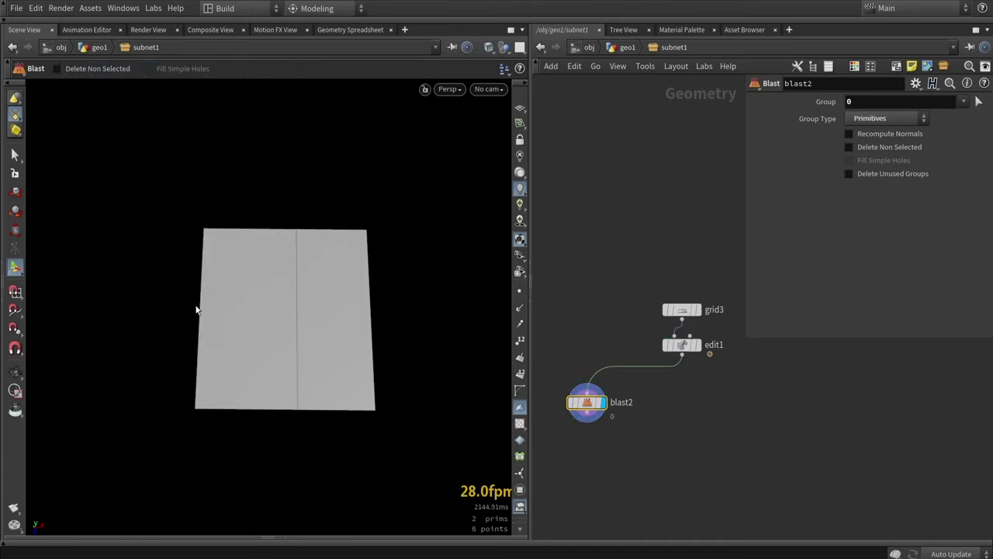
pyautogui.click(849, 147)
# Duplicate the Blast node twice, keeping only the middle face, primitive 1, in one and the right face, primitive 2, in the other
pyautogui.click(671, 460)
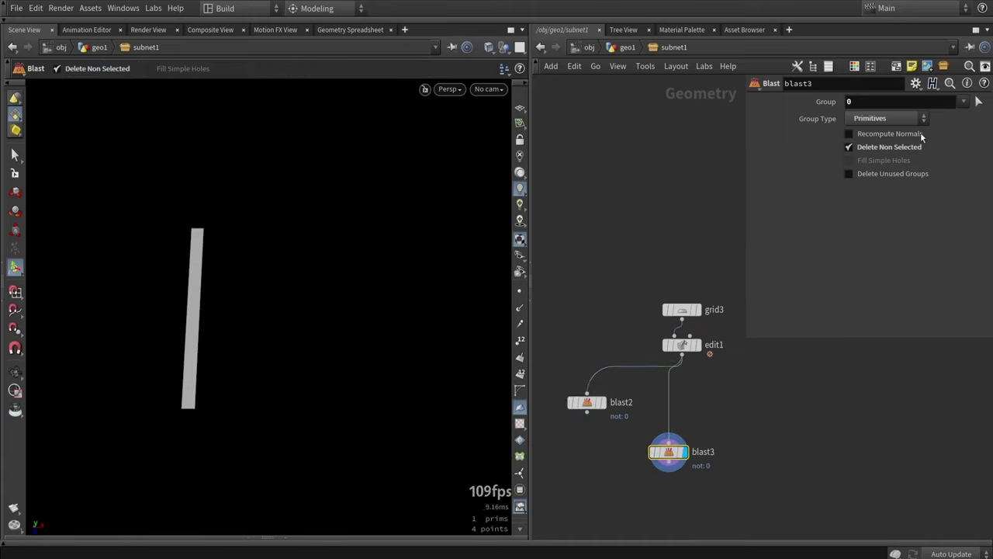
pyautogui.press('Return')
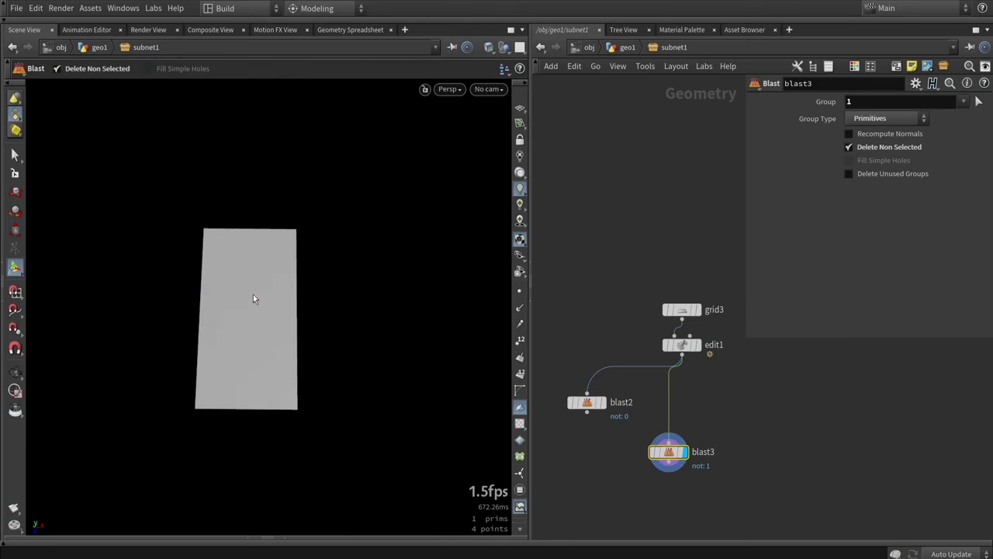
pyautogui.keyDown('alt'); pyautogui.moveTo(674, 456); pyautogui.dragTo(763, 451); pyautogui.keyUp('alt')
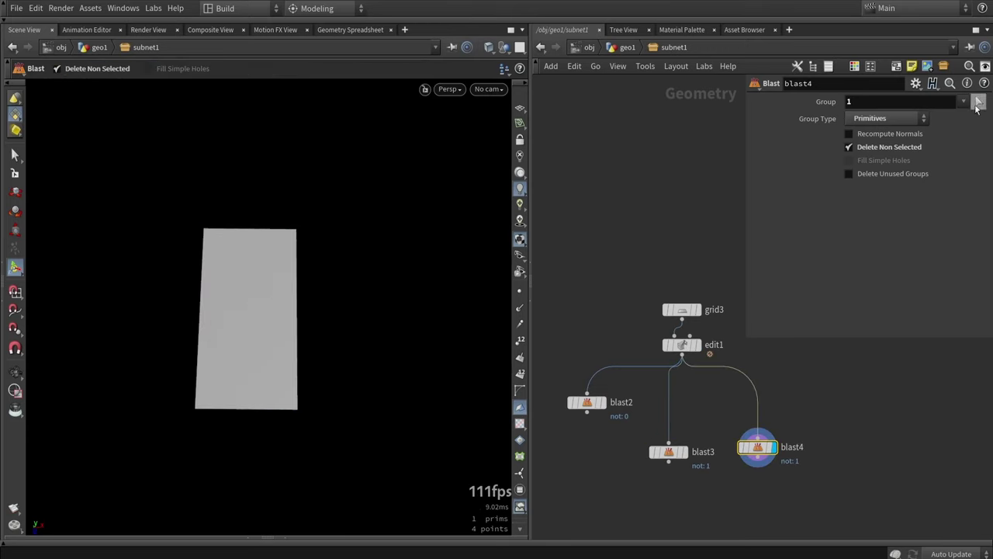
pyautogui.click(978, 101)
pyautogui.click(325, 311)
pyautogui.press('Return')
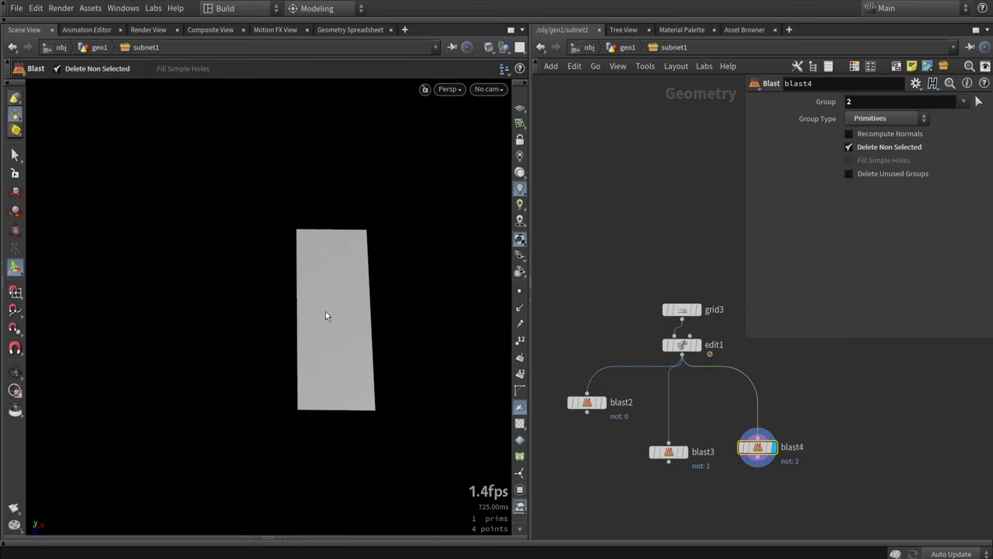
# Spread the three Blast nodes apart in the network and display the one that keeps the narrow strip
pyautogui.moveTo(751, 448); pyautogui.dragTo(732, 420)
pyautogui.moveTo(604, 406); pyautogui.dragTo(660, 350, button='middle')
pyautogui.click(661, 348)
pyautogui.moveTo(647, 348); pyautogui.dragTo(596, 403)
pyautogui.keyDown('alt'); pyautogui.moveTo(342, 278); pyautogui.dragTo(194, 275); pyautogui.keyUp('alt')
pyautogui.press('Return')
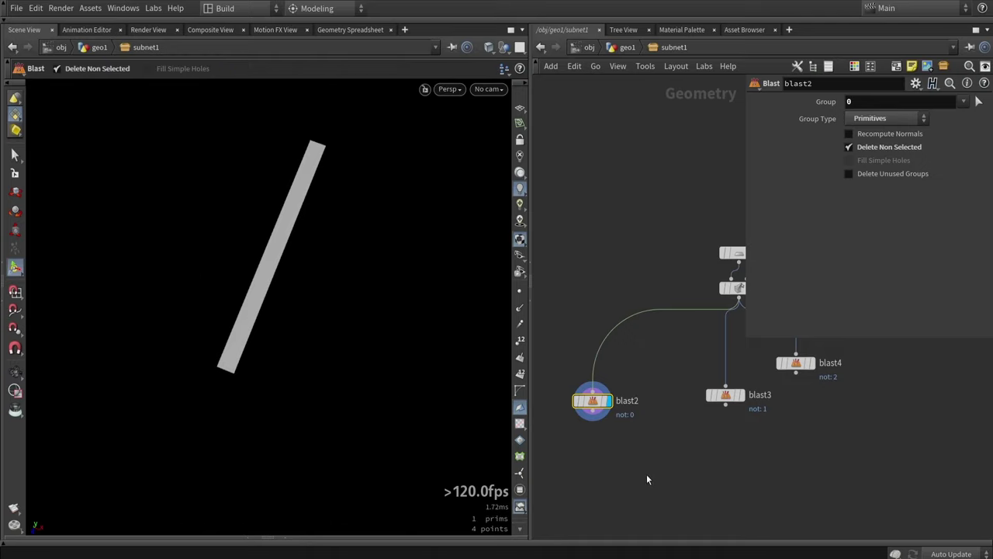
pyautogui.moveTo(597, 407)
# Switch the viewport's radial menu set from Modeling to Poly Modeling
pyautogui.click(338, 7)
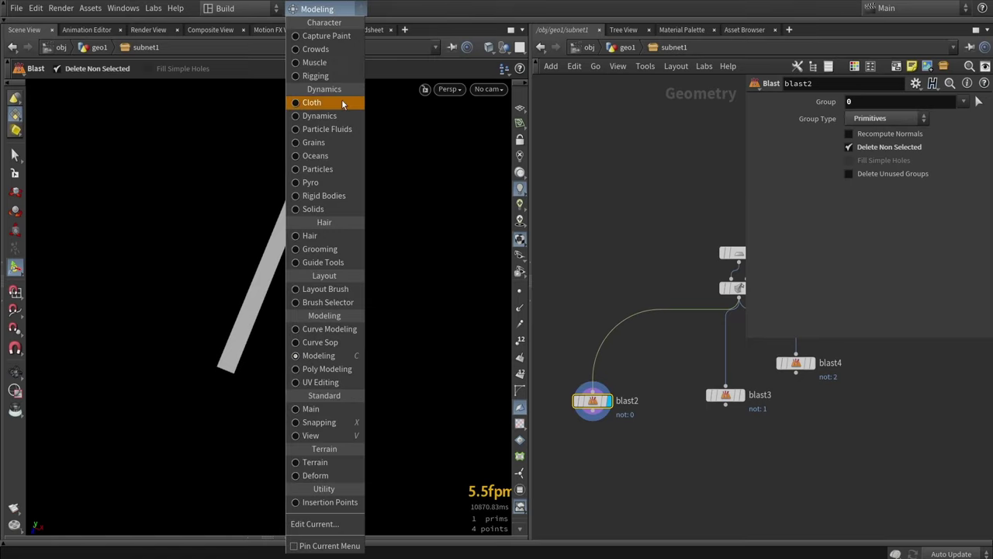
pyautogui.click(332, 370)
pyautogui.press('c')
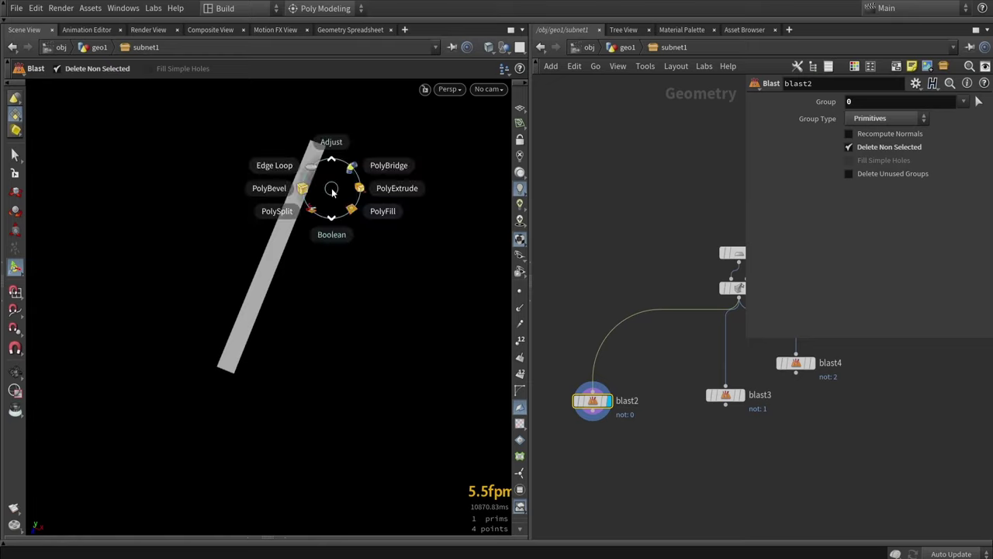
pyautogui.press('c')
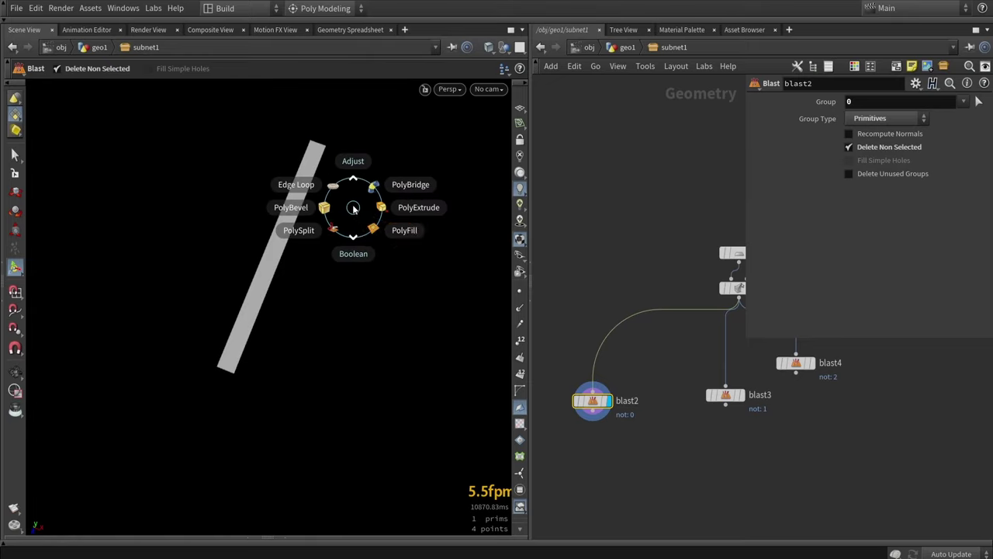
pyautogui.press('c')
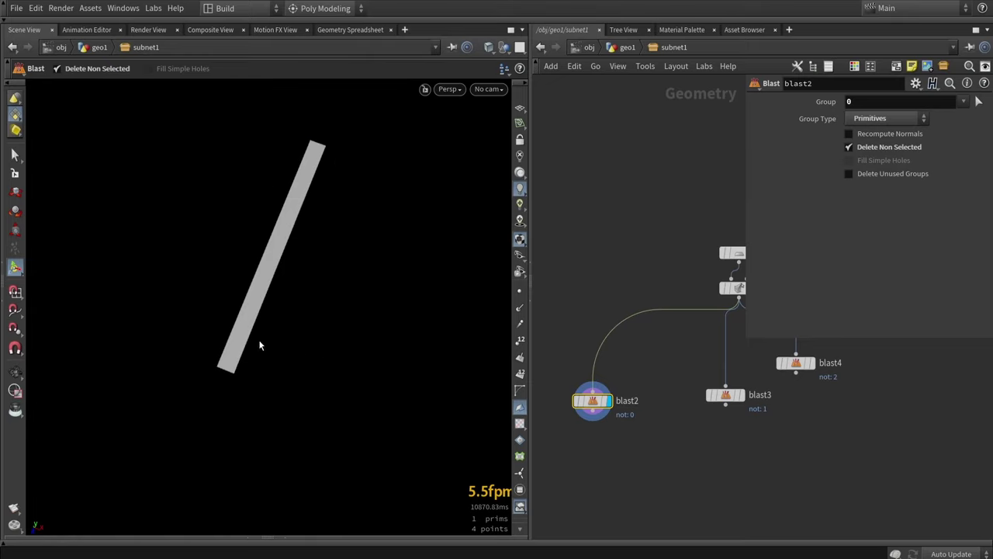
# Add two Edge Loop splits across the narrow strip near its lower end, at split positions about 0.979 and 0.921
pyautogui.press('c')
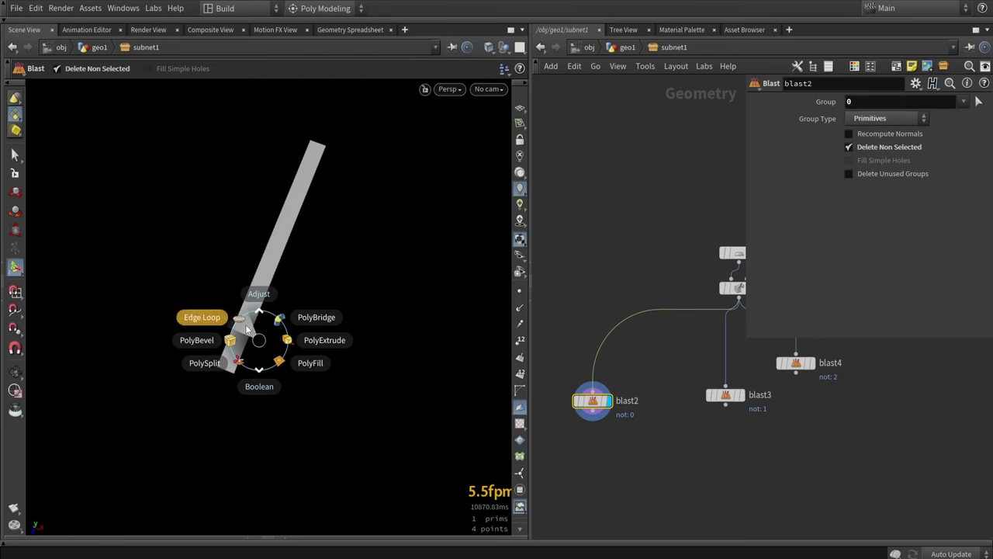
pyautogui.click(245, 329)
pyautogui.scroll(5, 234, 369)
pyautogui.scroll(1, 233, 369)
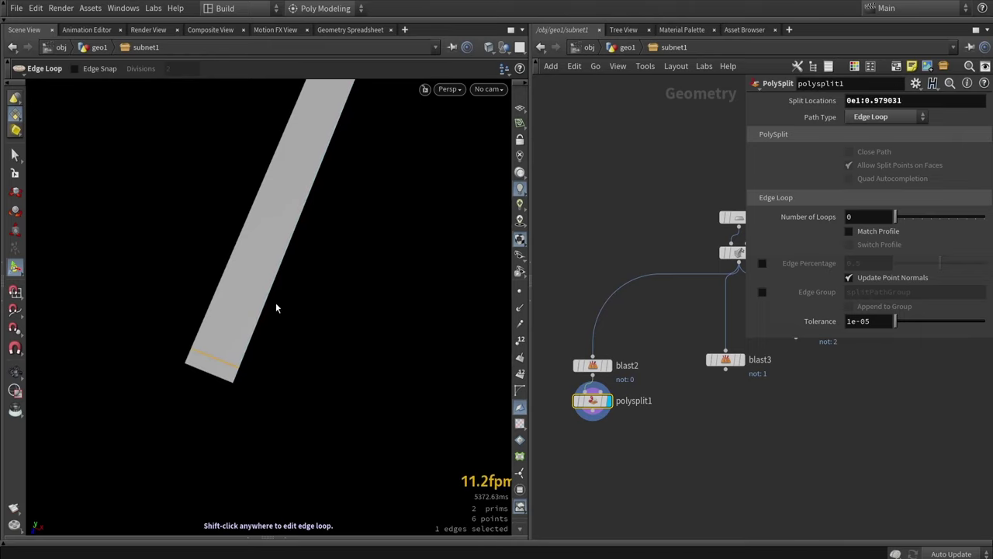
pyautogui.press('c')
pyautogui.click(264, 285)
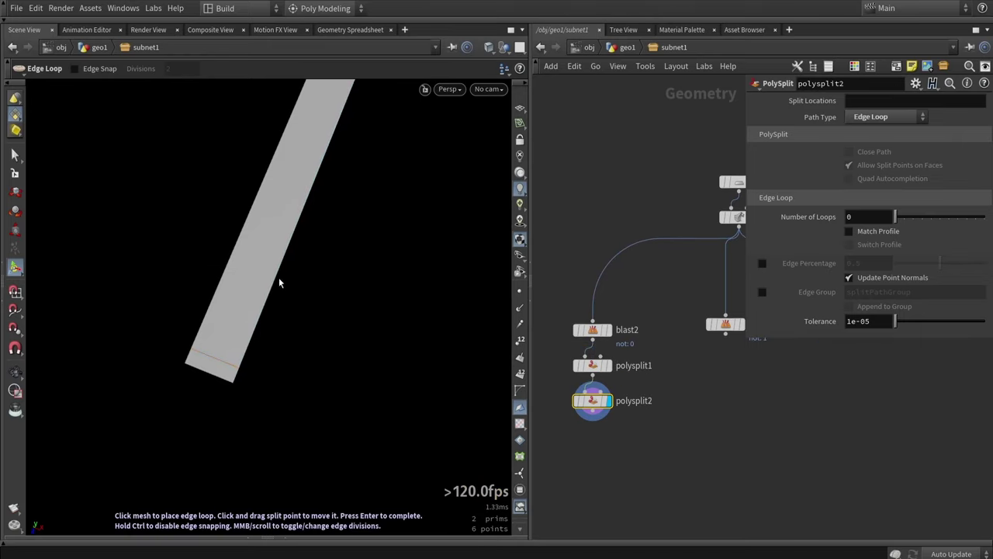
pyautogui.click(261, 318)
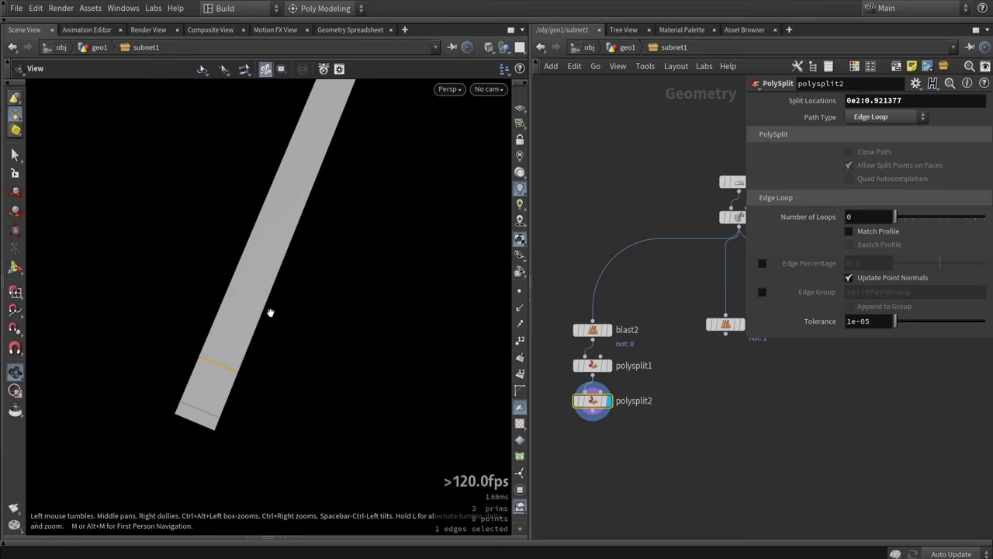
# Add a third edge loop across the narrow strip, farther from the lower end, at split position about 0.835
pyautogui.press('c')
pyautogui.click(250, 292)
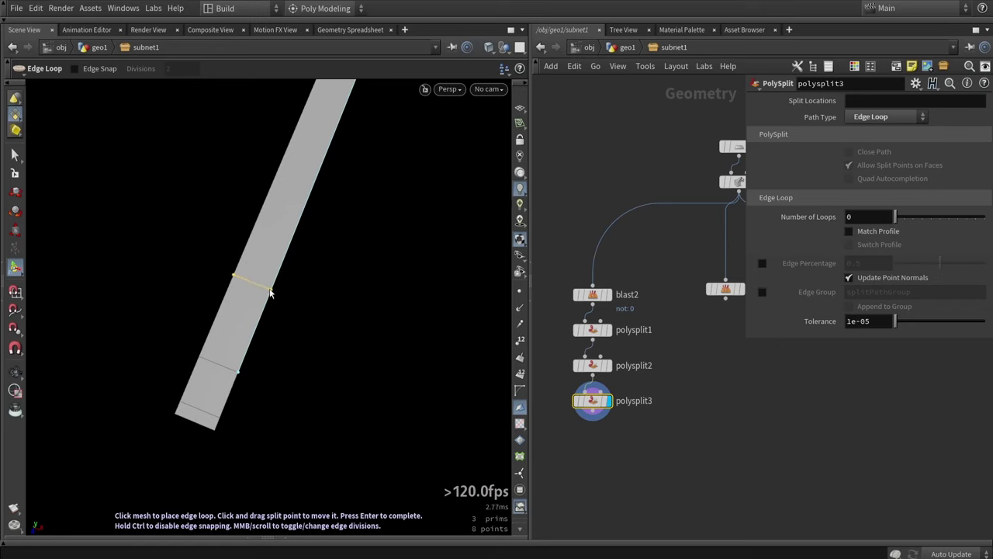
pyautogui.click(270, 292)
pyautogui.press('Escape')
pyautogui.moveTo(275, 322)
pyautogui.mouseDown()
pyautogui.moveTo(266, 286)
pyautogui.moveTo(305, 288)
pyautogui.moveTo(272, 286)
pyautogui.moveTo(259, 297)
pyautogui.moveTo(290, 310)
pyautogui.mouseUp()
pyautogui.press('q')
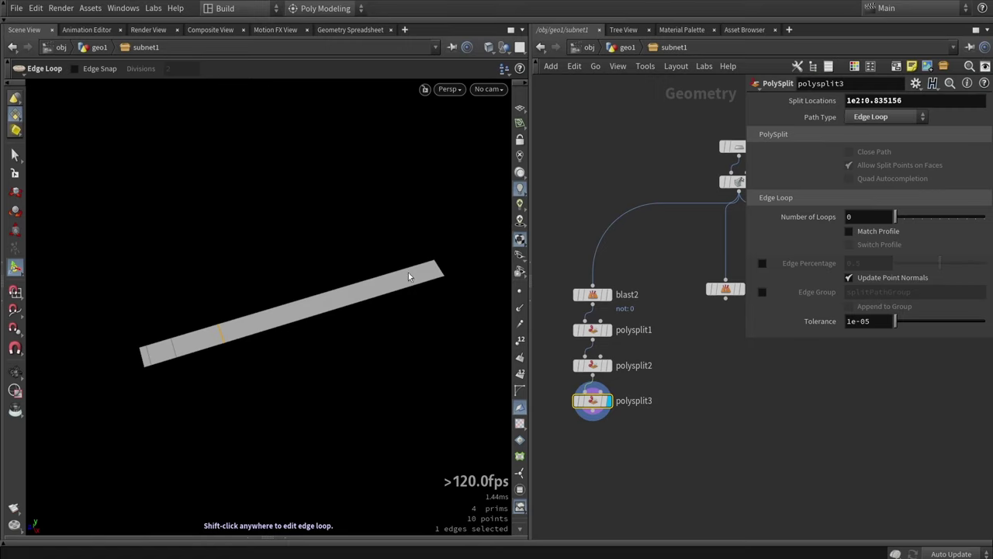
pyautogui.moveTo(684, 444); pyautogui.dragTo(735, 354, button='middle')
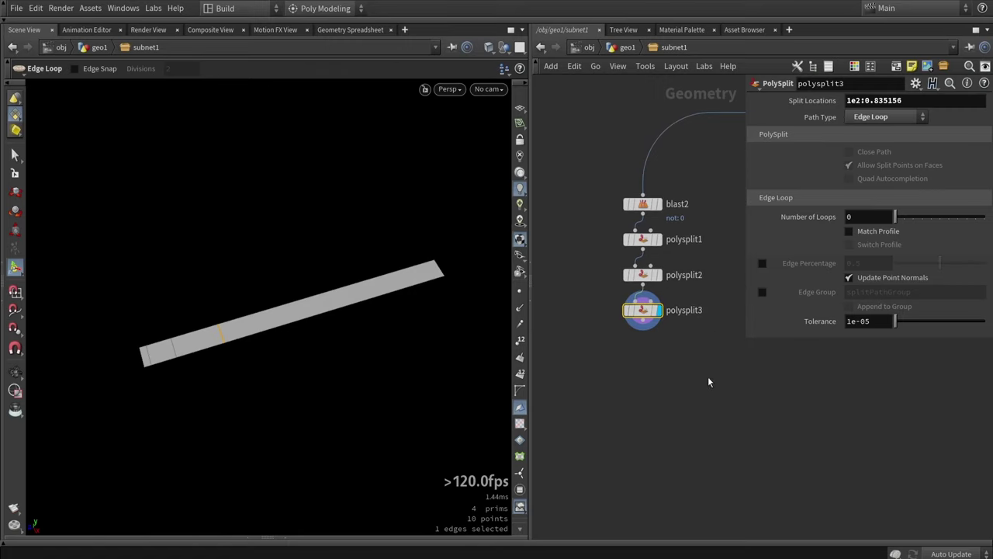
pyautogui.click(689, 397)
pyautogui.moveTo(669, 369); pyautogui.dragTo(620, 355, button='middle')
pyautogui.moveTo(633, 363); pyautogui.dragTo(606, 177)
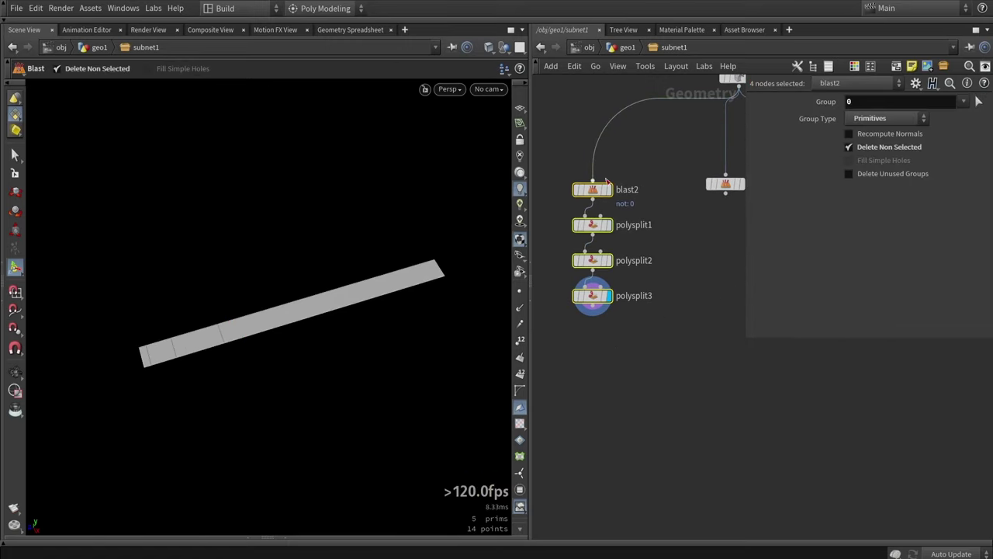
pyautogui.click(640, 387)
pyautogui.moveTo(704, 373); pyautogui.dragTo(661, 366, button='middle')
# Display the Blast node that keeps the middle face and add two edge loops close to that face's short left edge
pyautogui.moveTo(683, 177); pyautogui.dragTo(665, 177)
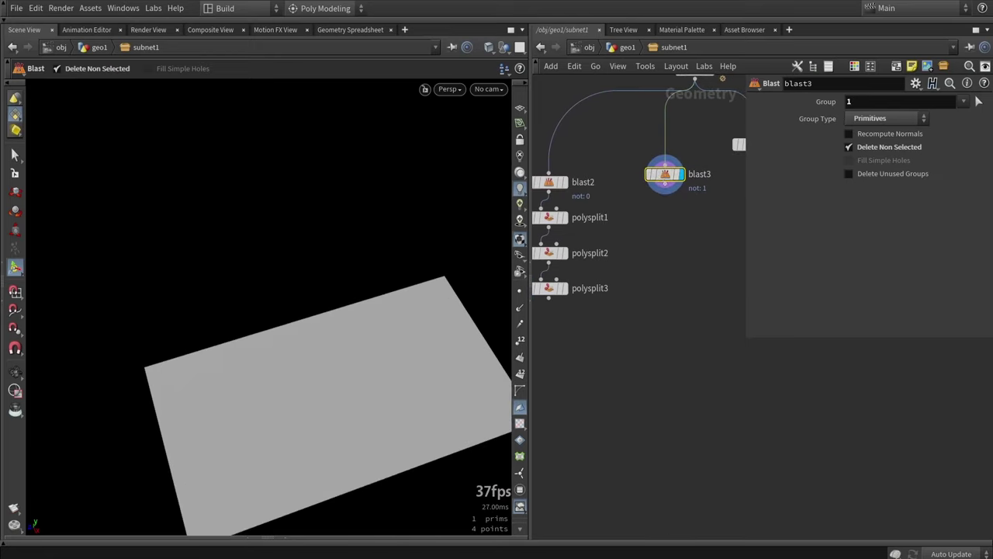
pyautogui.keyDown('alt'); pyautogui.moveTo(267, 362); pyautogui.dragTo(304, 252, button='middle'); pyautogui.keyUp('alt')
pyautogui.press('c')
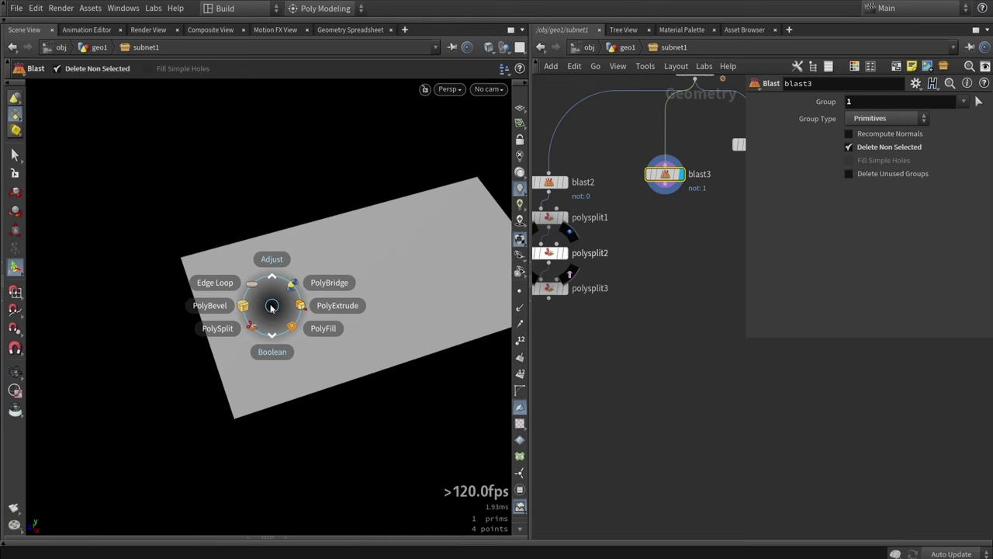
pyautogui.click(250, 291)
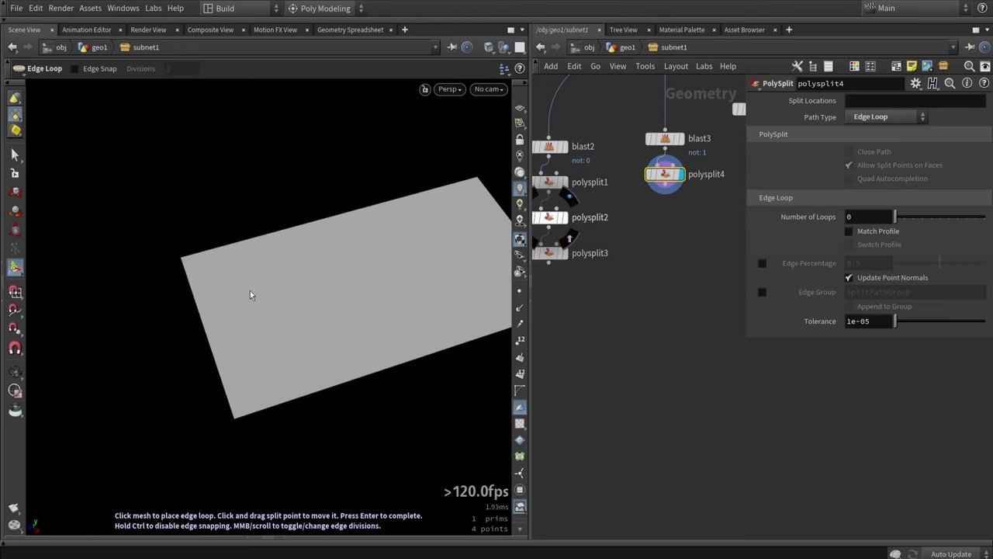
pyautogui.click(241, 420)
pyautogui.press('c')
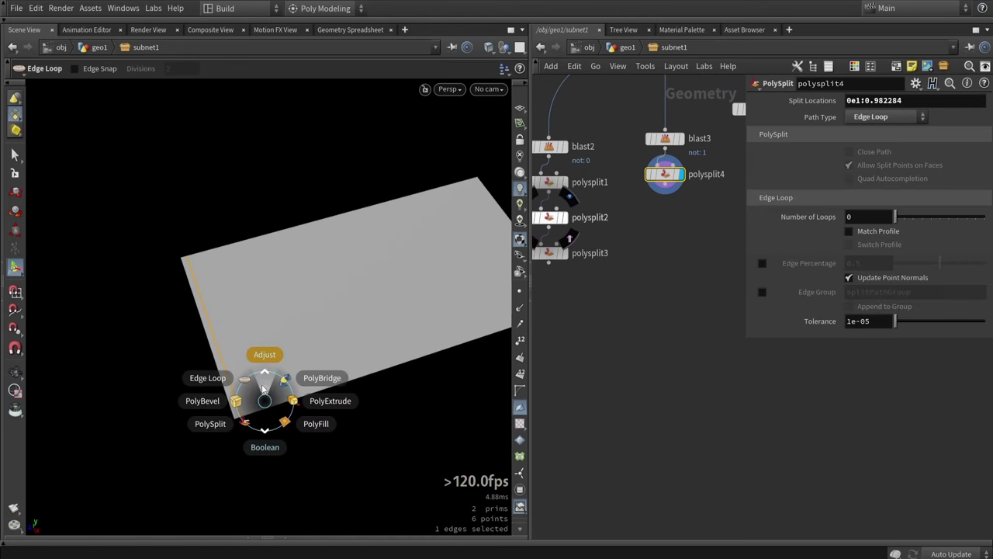
pyautogui.click(245, 380)
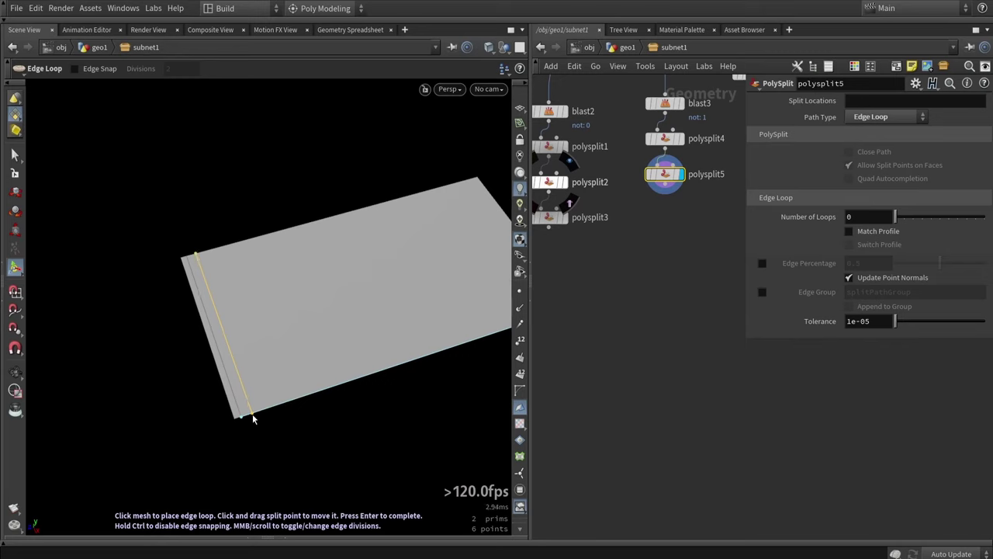
pyautogui.click(258, 417)
# Add two more edge loops across the middle face, one at about a quarter of its length and one near its centre
pyautogui.press('c')
pyautogui.click(271, 368)
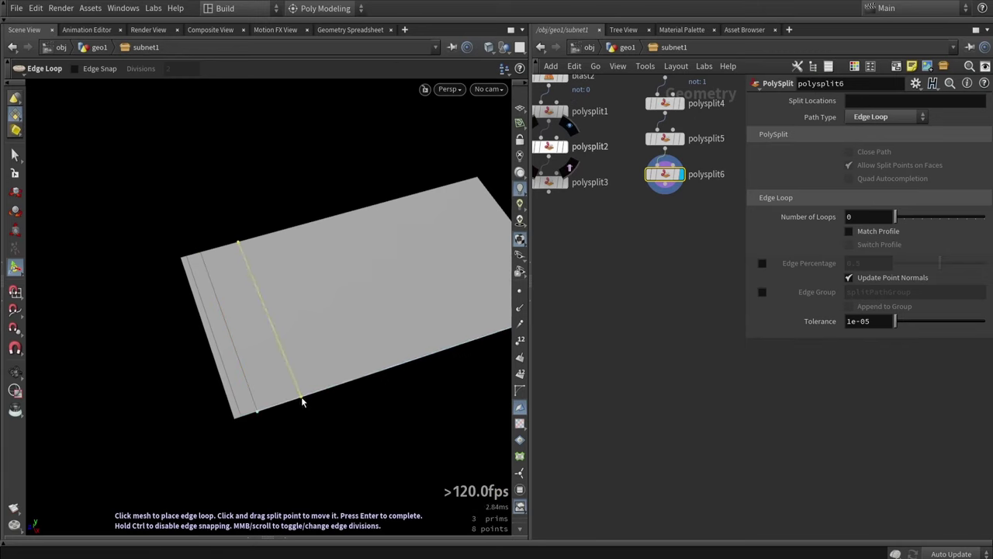
pyautogui.click(303, 402)
pyautogui.press('c')
pyautogui.click(311, 319)
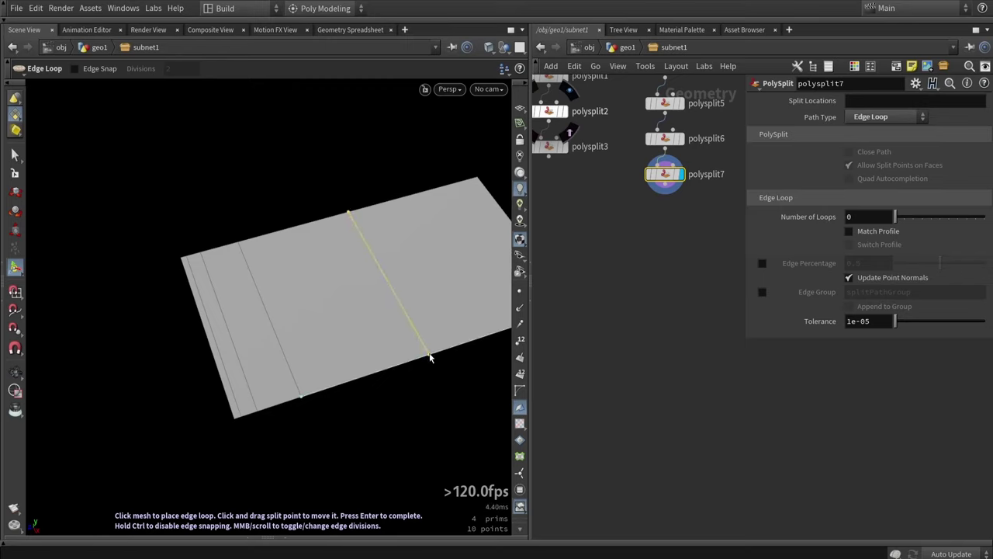
pyautogui.click(425, 357)
pyautogui.keyDown('alt'); pyautogui.moveTo(425, 356); pyautogui.dragTo(353, 311); pyautogui.keyUp('alt')
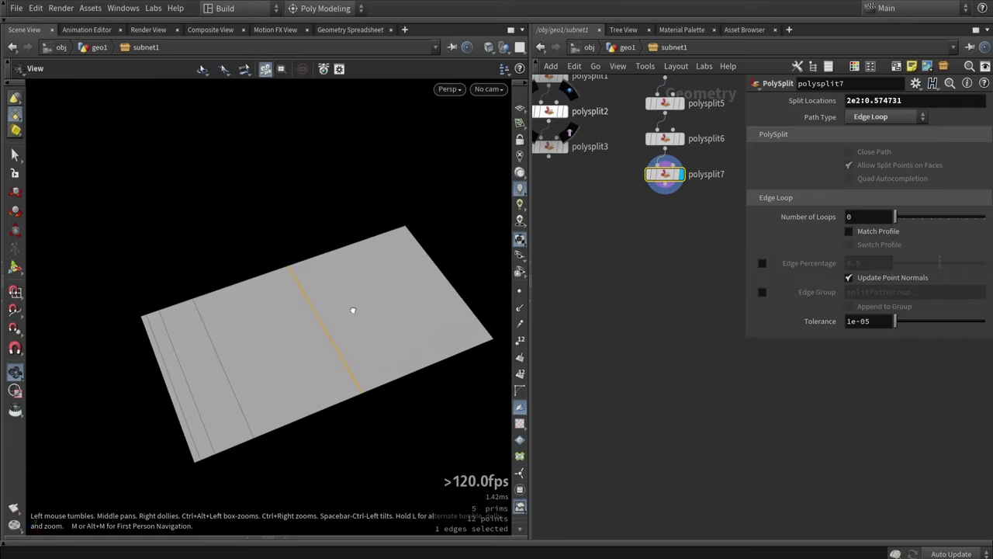
# Narrow the parameter overlay, then move the Blast node that keeps face 2 farther from the middle chain and display it
pyautogui.click(669, 295)
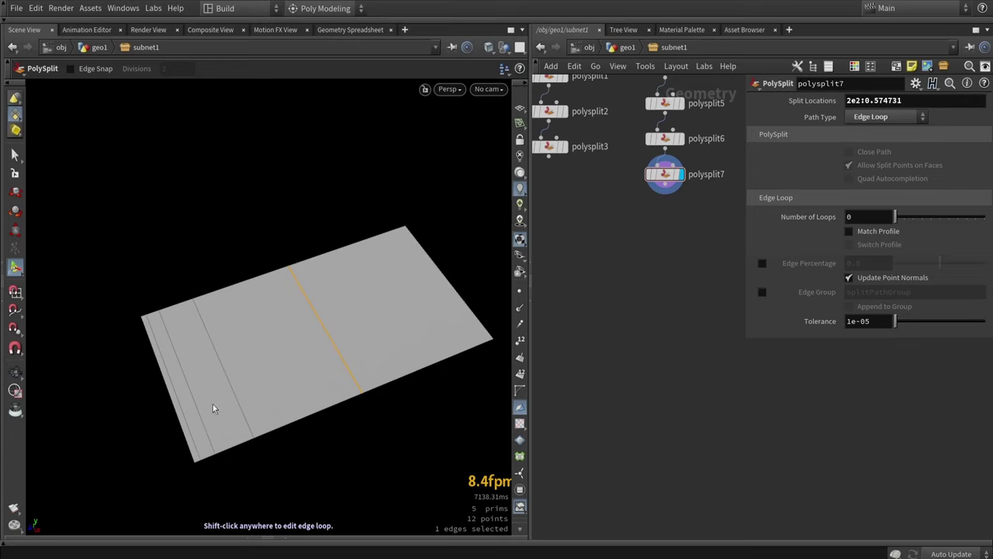
pyautogui.moveTo(744, 339); pyautogui.dragTo(815, 337)
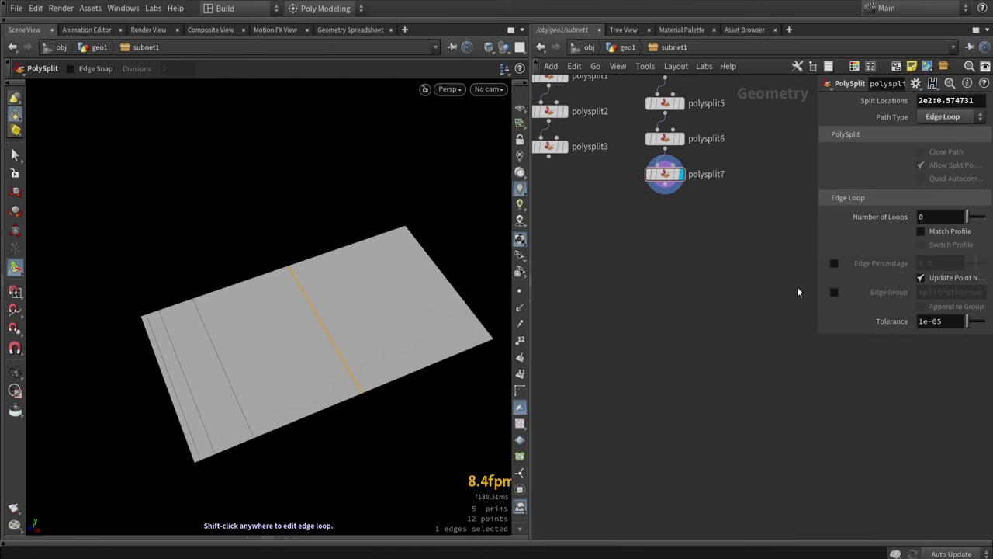
pyautogui.moveTo(797, 286); pyautogui.dragTo(762, 406, button='middle')
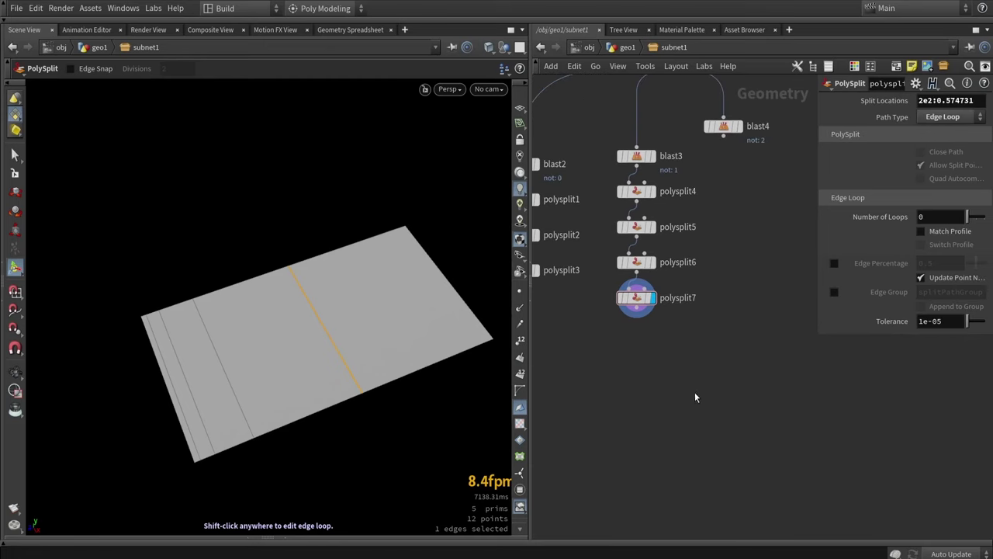
pyautogui.click(740, 128)
pyautogui.moveTo(723, 128); pyautogui.dragTo(767, 176)
pyautogui.keyDown('alt'); pyautogui.moveTo(301, 314); pyautogui.dragTo(324, 138, button='middle'); pyautogui.keyUp('alt')
pyautogui.keyDown('alt'); pyautogui.moveTo(324, 366); pyautogui.dragTo(248, 382, button='right'); pyautogui.keyUp('alt')
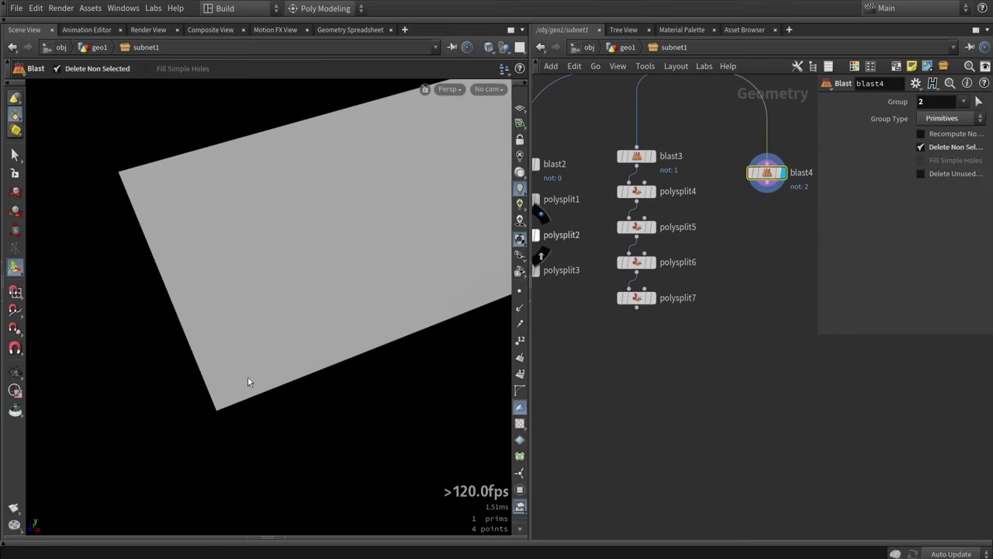
# Add two edge loops across the displayed face 2, close to its short left edge
pyautogui.press('c')
pyautogui.click(228, 367)
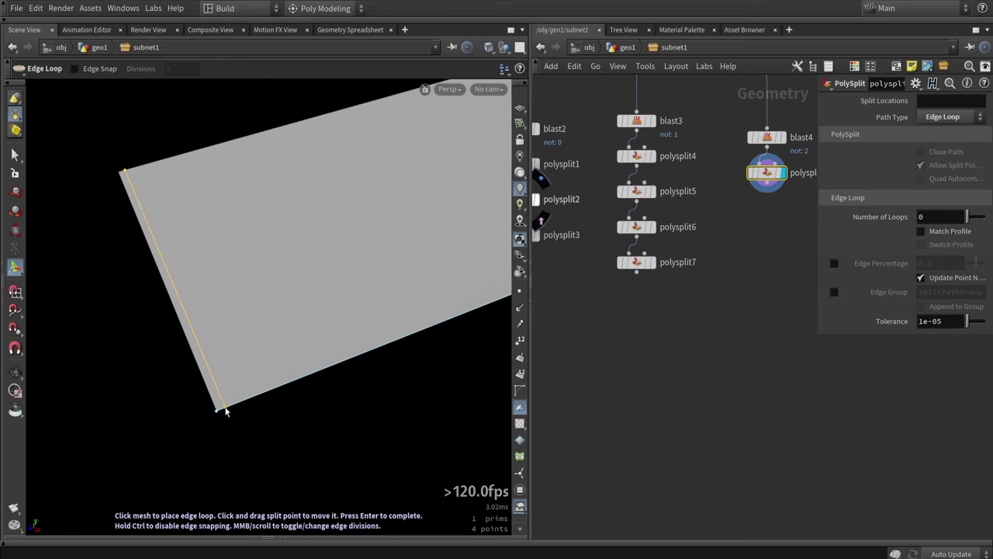
pyautogui.click(226, 410)
pyautogui.press('c')
pyautogui.click(248, 344)
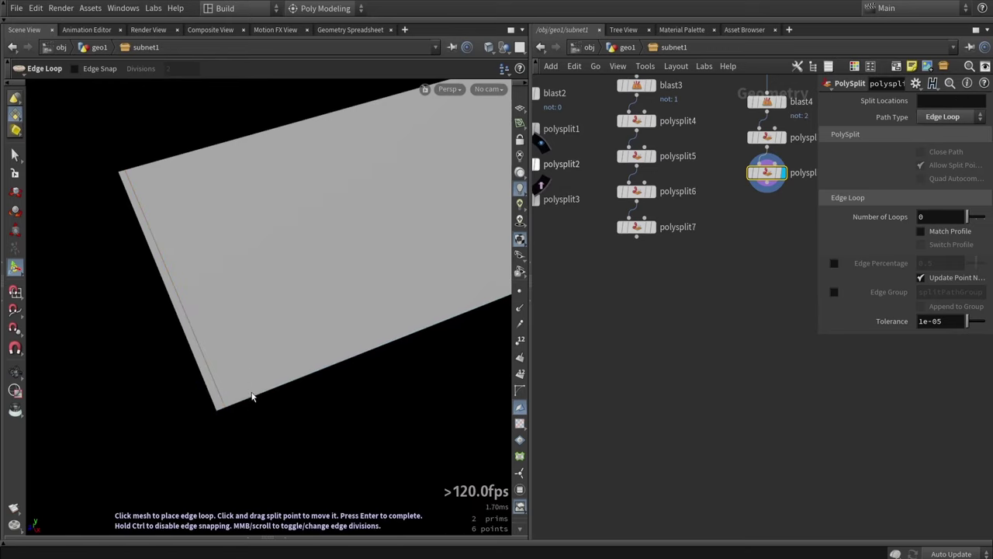
pyautogui.click(253, 398)
# Add two more edge loops farther along face 2, at split positions about 0.883 and 0.587
pyautogui.press('c')
pyautogui.click(246, 357)
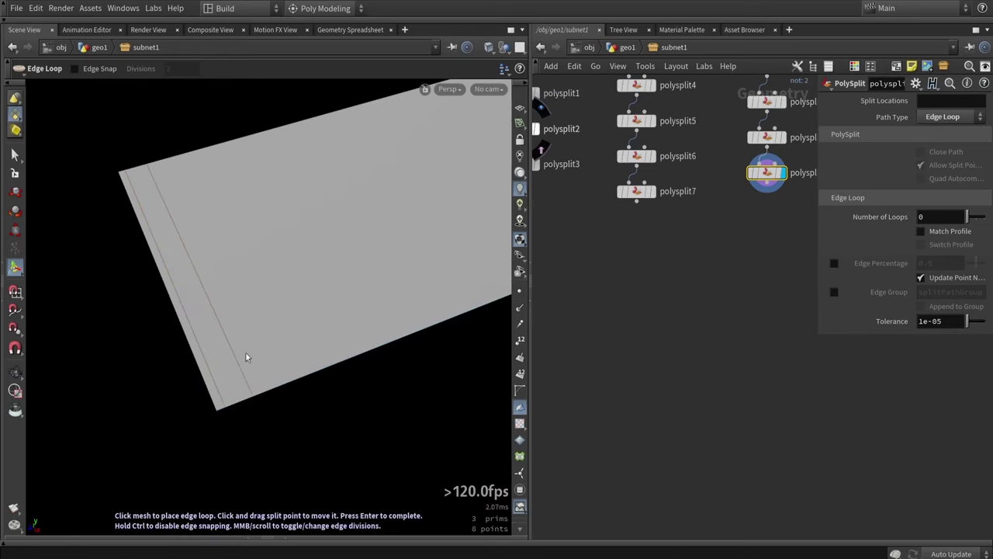
pyautogui.press('c')
pyautogui.click(346, 359)
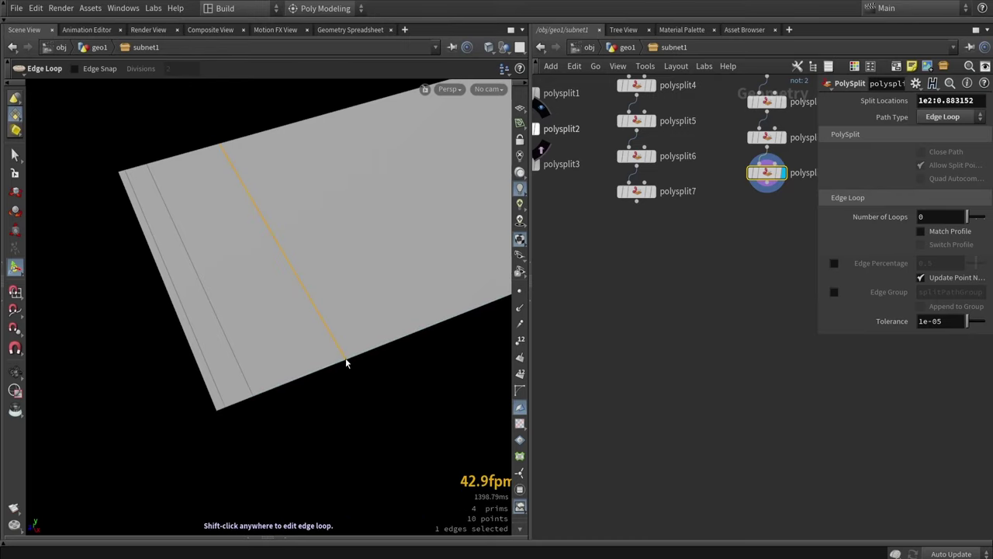
pyautogui.keyDown('alt'); pyautogui.moveTo(367, 311); pyautogui.dragTo(256, 372, button='middle'); pyautogui.keyUp('alt')
pyautogui.moveTo(256, 373); pyautogui.dragTo(334, 380)
pyautogui.press('c')
pyautogui.click(268, 324)
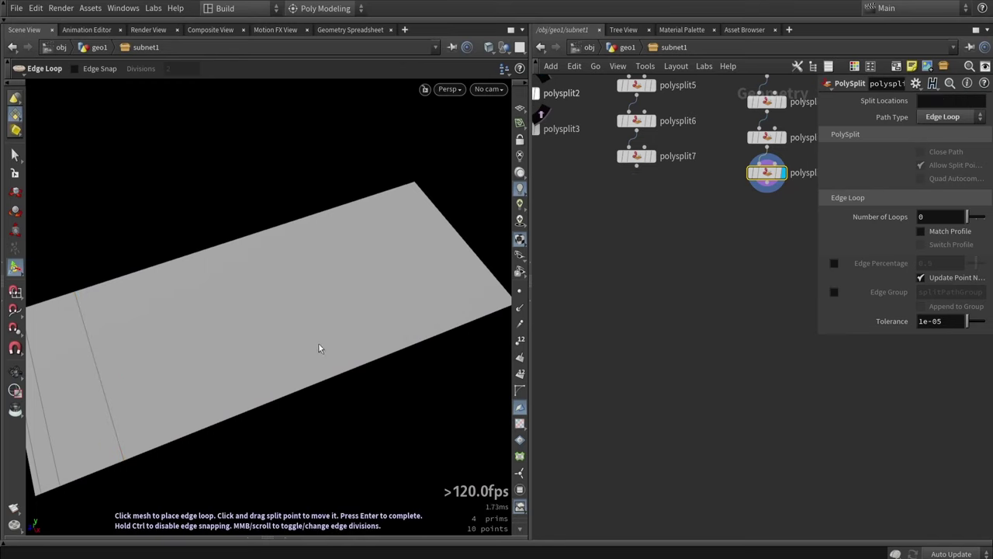
pyautogui.click(303, 392)
pyautogui.moveTo(303, 393); pyautogui.dragTo(663, 332)
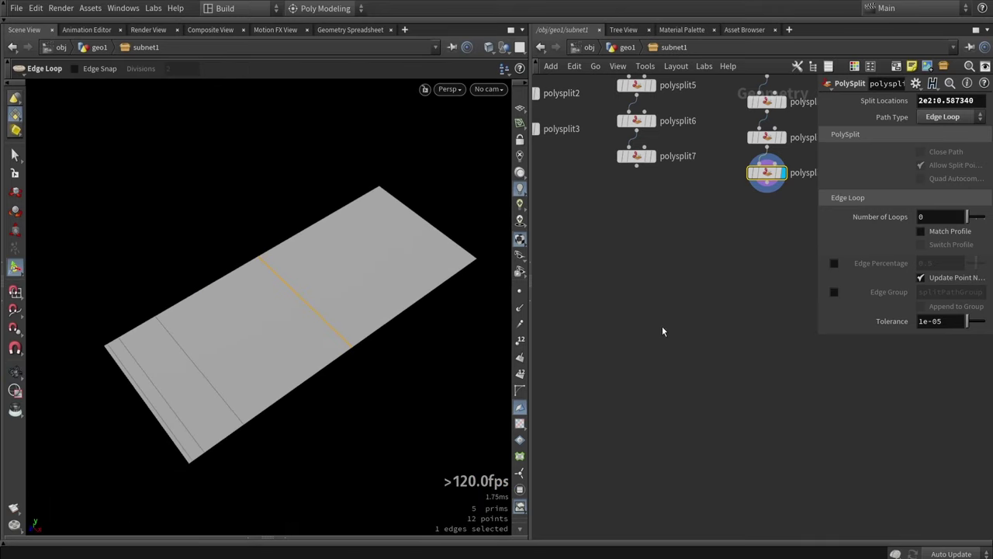
# Add a Color node below the narrow strip's chain and connect the output of polysplit3 to it
pyautogui.press('h')
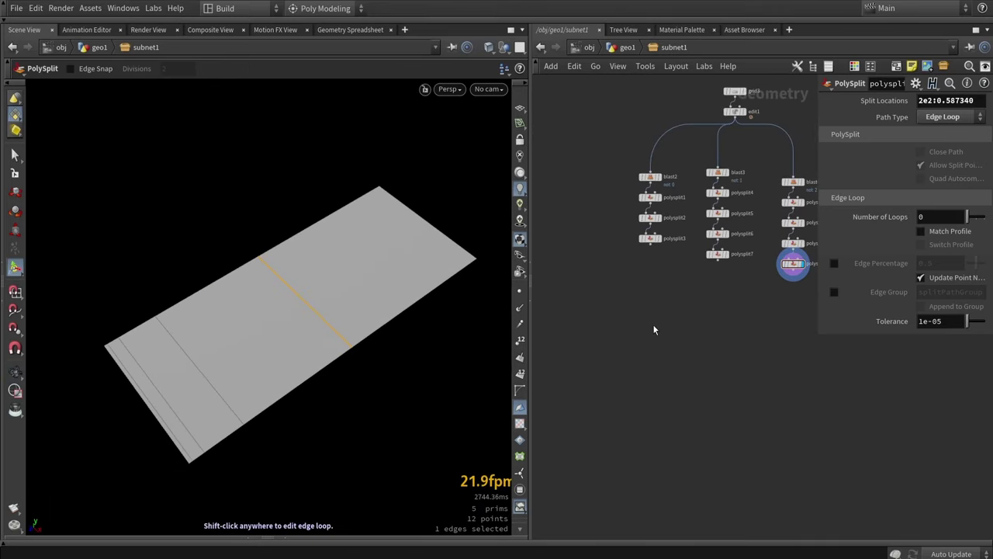
pyautogui.press('Tab')
pyautogui.write('color')
pyautogui.press('Return')
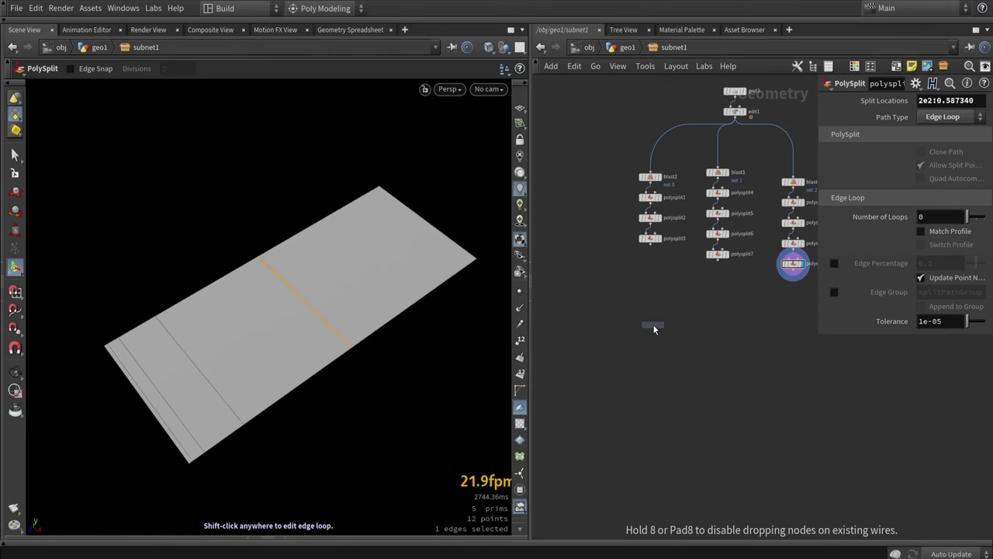
pyautogui.click(653, 325)
pyautogui.scroll(4, 651, 264)
pyautogui.click(657, 226)
pyautogui.click(664, 378)
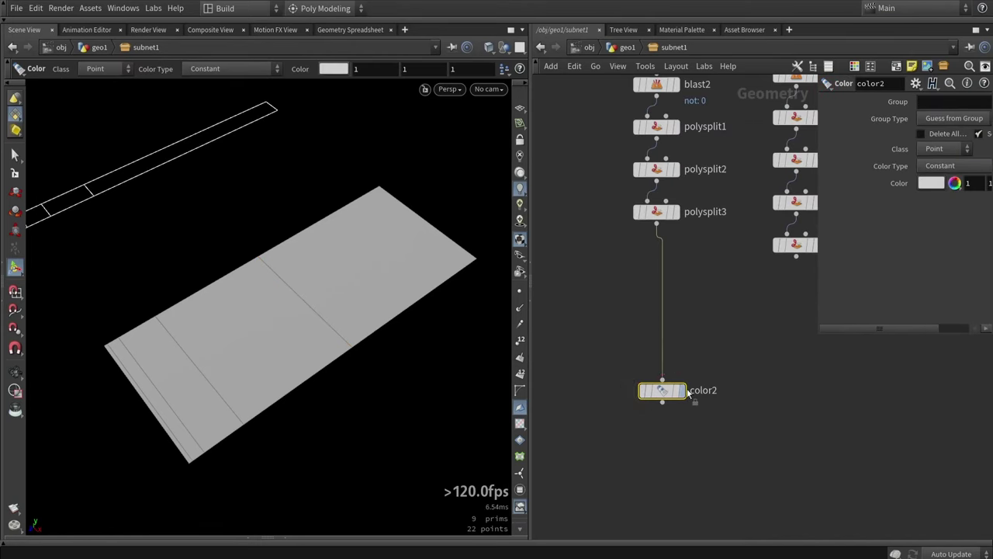
pyautogui.moveTo(687, 392); pyautogui.dragTo(693, 374)
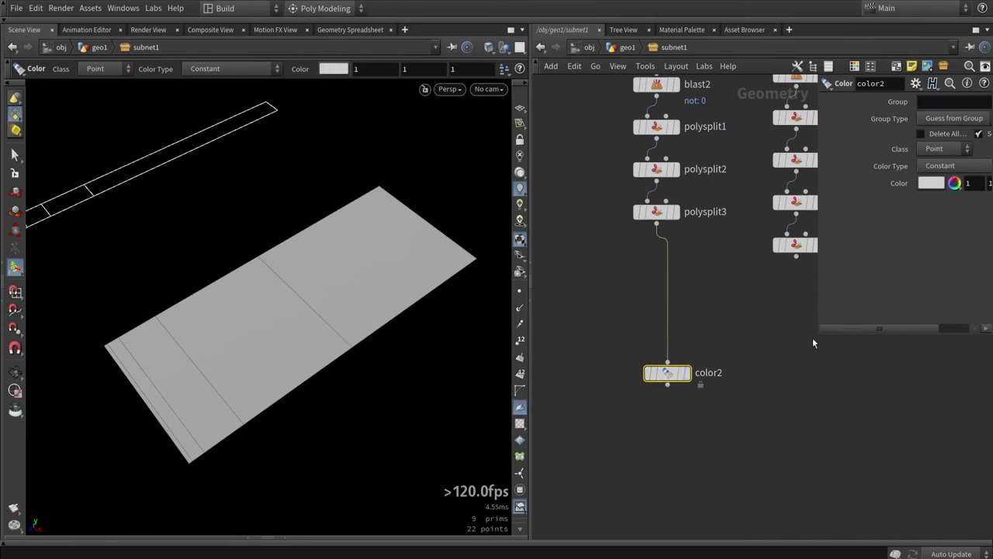
# Widen the parameter overlay and set the Color node's colour to red (1, 0, 0)
pyautogui.moveTo(819, 332); pyautogui.dragTo(649, 308)
pyautogui.click(769, 190)
pyautogui.click(752, 89)
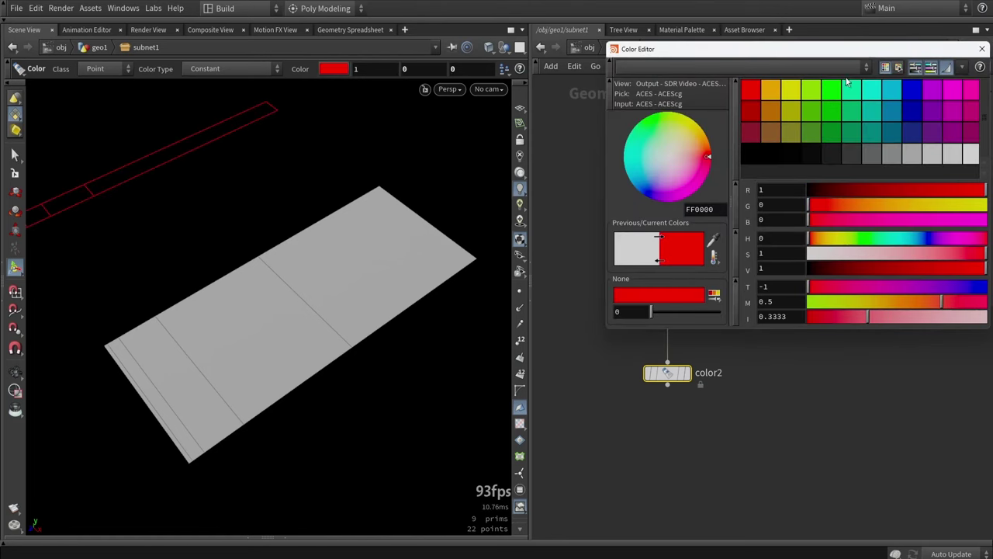
# Duplicate the red Color node beside it and set the copy's colour to green (0, 1, 0)
pyautogui.click(983, 49)
pyautogui.keyDown('alt'); pyautogui.moveTo(669, 374); pyautogui.dragTo(774, 374); pyautogui.keyUp('alt')
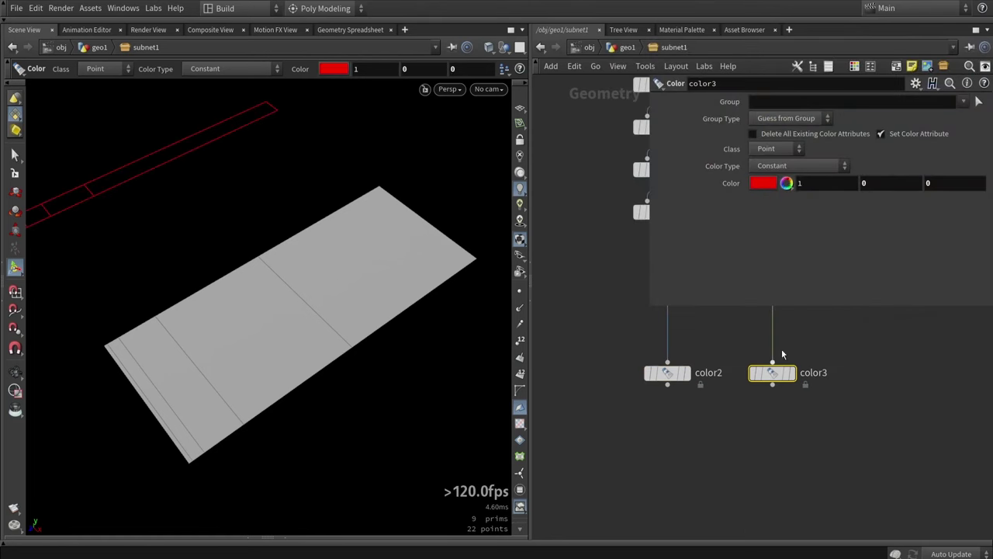
pyautogui.click(760, 187)
pyautogui.click(832, 98)
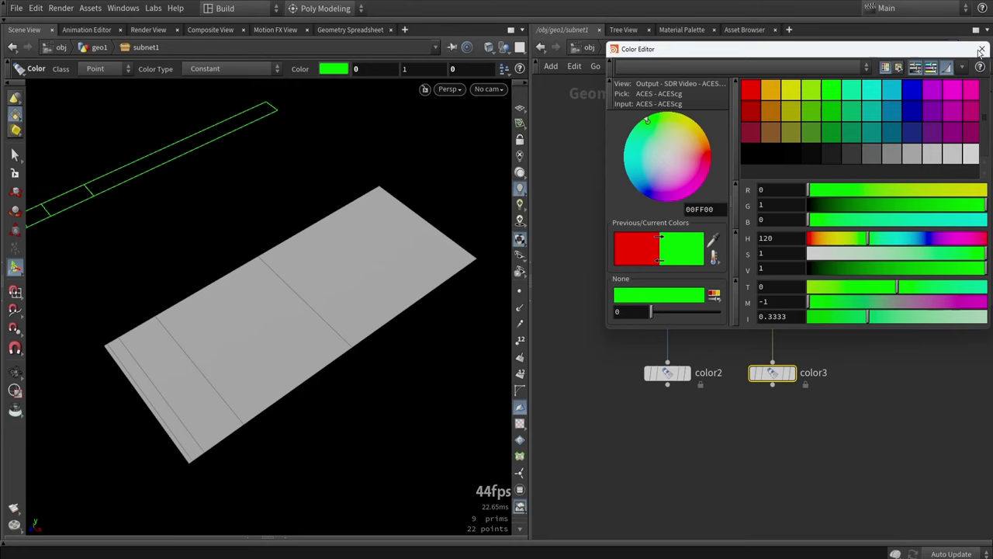
pyautogui.click(982, 49)
# Duplicate the green Color node beside it and set the new copy's colour to blue (0, 0, 1)
pyautogui.keyDown('alt'); pyautogui.moveTo(774, 374); pyautogui.dragTo(877, 374); pyautogui.keyUp('alt')
pyautogui.click(768, 187)
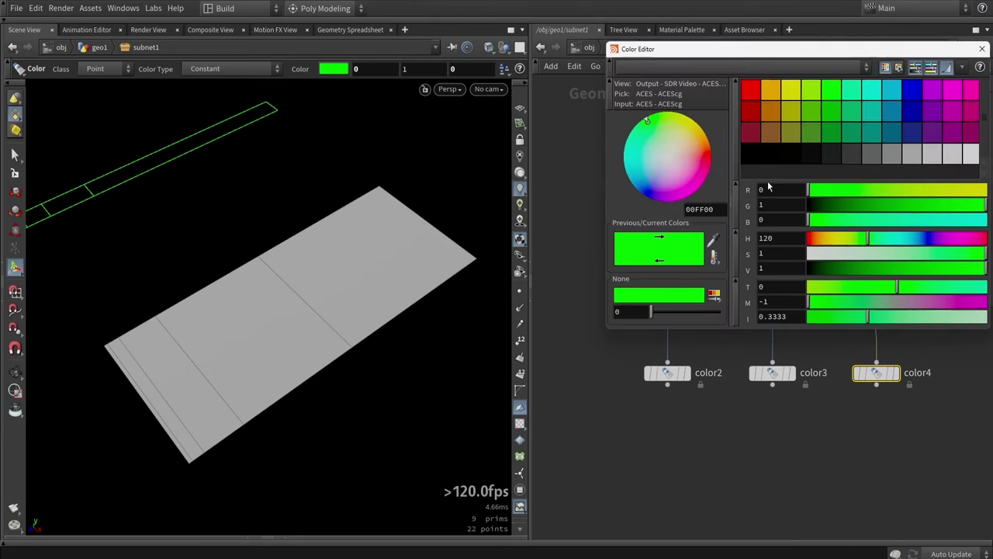
pyautogui.click(910, 89)
pyautogui.click(982, 50)
# Connect polysplit7 to the green Color node and the last polysplit of the third chain to the blue one
pyautogui.moveTo(808, 334); pyautogui.dragTo(786, 444, button='middle')
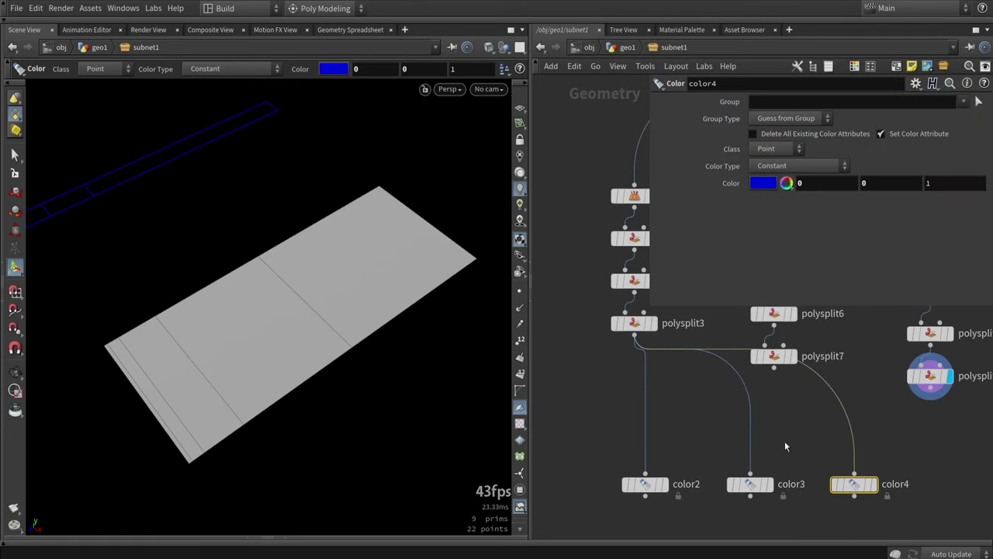
pyautogui.moveTo(774, 370); pyautogui.dragTo(750, 473)
pyautogui.moveTo(931, 387); pyautogui.dragTo(855, 473)
pyautogui.moveTo(854, 485); pyautogui.dragTo(908, 473)
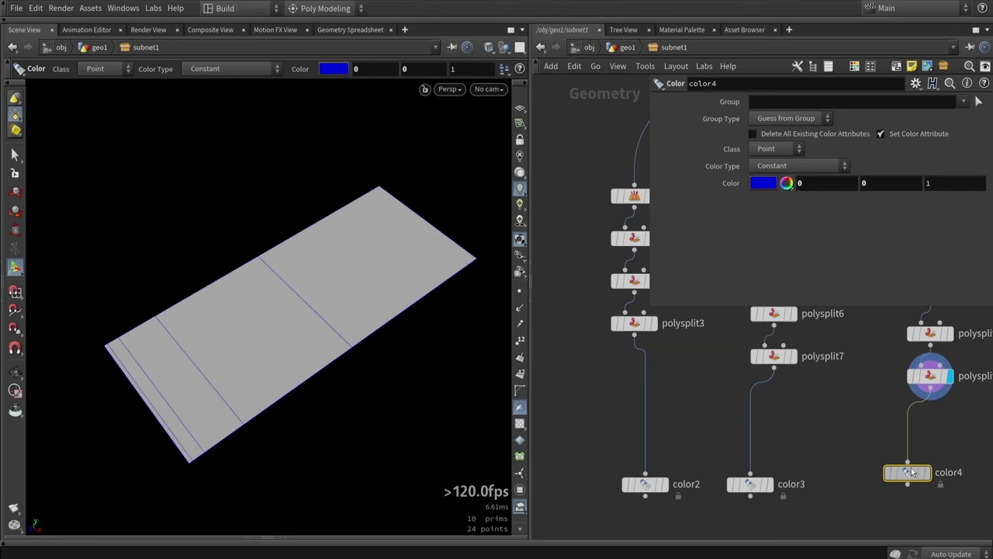
# Merge the red, green and blue Color nodes into a new Merge node and display it
pyautogui.moveTo(855, 534); pyautogui.dragTo(808, 436, button='middle')
pyautogui.moveTo(886, 437); pyautogui.dragTo(590, 342)
pyautogui.keyDown('alt'); pyautogui.moveTo(596, 391); pyautogui.dragTo(760, 447); pyautogui.keyUp('alt')
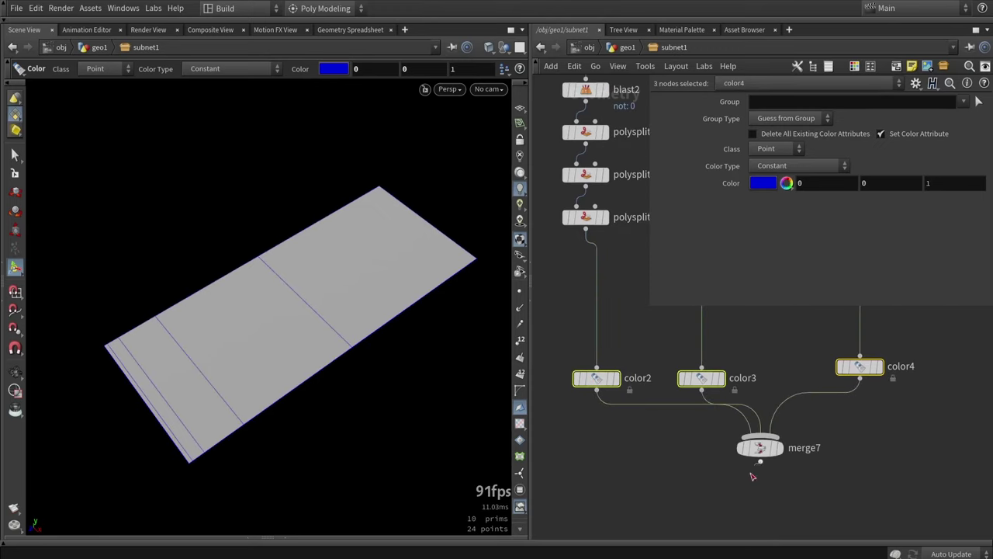
pyautogui.moveTo(692, 470); pyautogui.dragTo(671, 412, button='middle')
pyautogui.click(759, 390)
pyautogui.moveTo(740, 390); pyautogui.dragTo(704, 434)
# Examine the merged coloured strips and their edge loops from several angles and up close
pyautogui.keyDown('alt'); pyautogui.moveTo(284, 326); pyautogui.dragTo(348, 322); pyautogui.keyUp('alt')
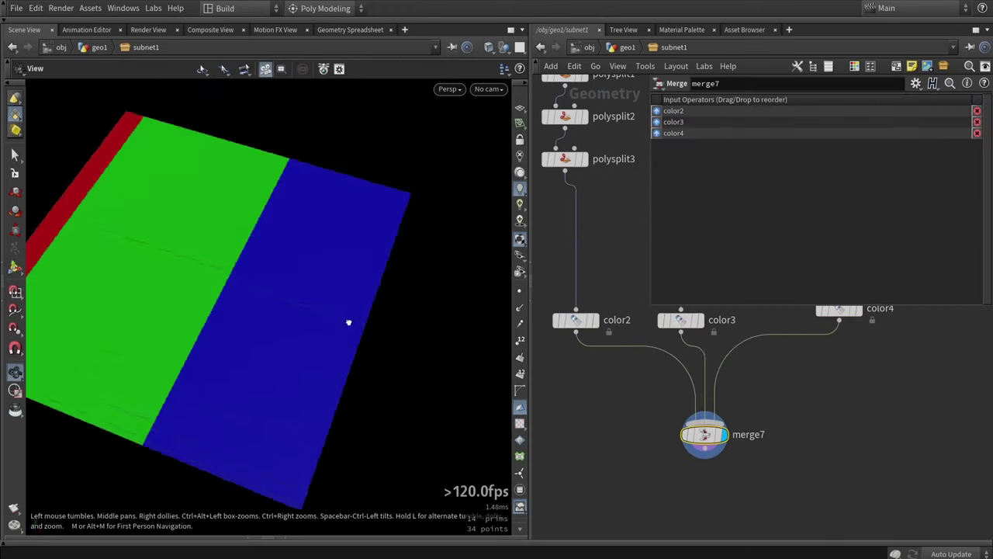
pyautogui.keyDown('alt'); pyautogui.moveTo(348, 322); pyautogui.dragTo(315, 308, button='right'); pyautogui.keyUp('alt')
pyautogui.moveTo(314, 307); pyautogui.dragTo(395, 295)
pyautogui.press('Return')
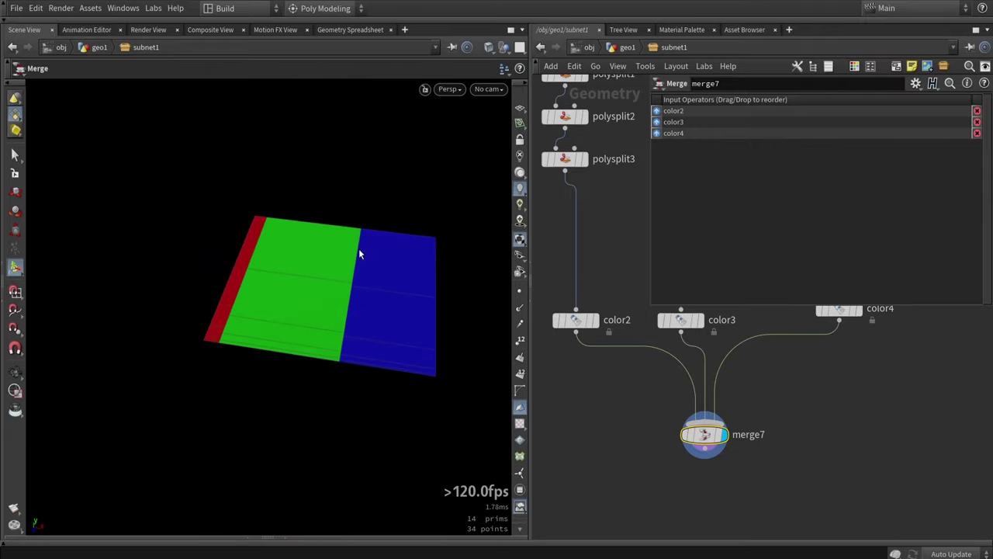
pyautogui.moveTo(869, 434); pyautogui.dragTo(885, 375, button='middle')
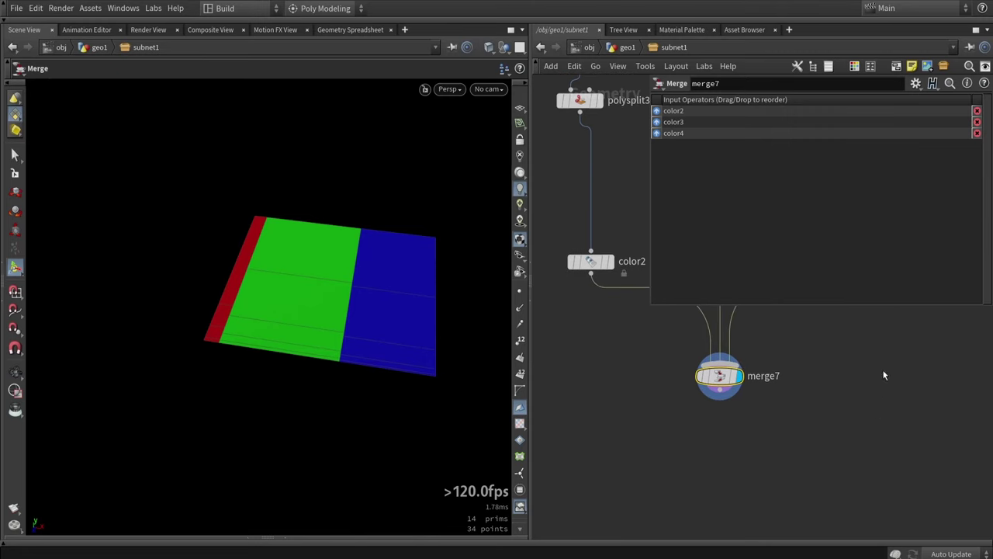
pyautogui.keyDown('alt'); pyautogui.moveTo(304, 299); pyautogui.dragTo(388, 315, button='right'); pyautogui.keyUp('alt')
pyautogui.keyDown('alt'); pyautogui.moveTo(388, 315); pyautogui.dragTo(383, 305); pyautogui.keyUp('alt')
pyautogui.keyDown('alt'); pyautogui.moveTo(382, 305); pyautogui.dragTo(360, 284, button='middle'); pyautogui.keyUp('alt')
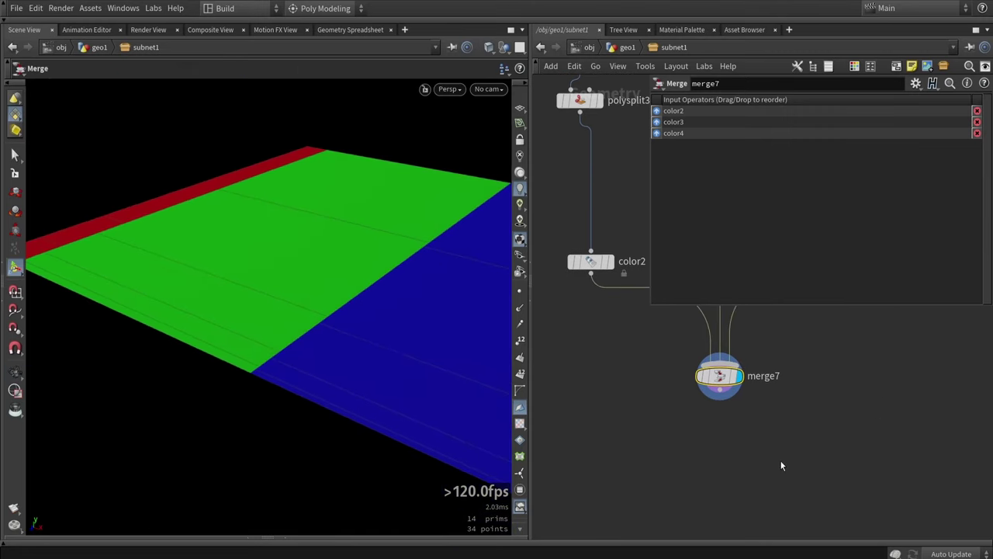
# Add a Primitive Split node below merge7 and connect the merge output to it
pyautogui.moveTo(731, 493); pyautogui.dragTo(714, 440, button='middle')
pyautogui.click(715, 439)
pyautogui.press('Tab')
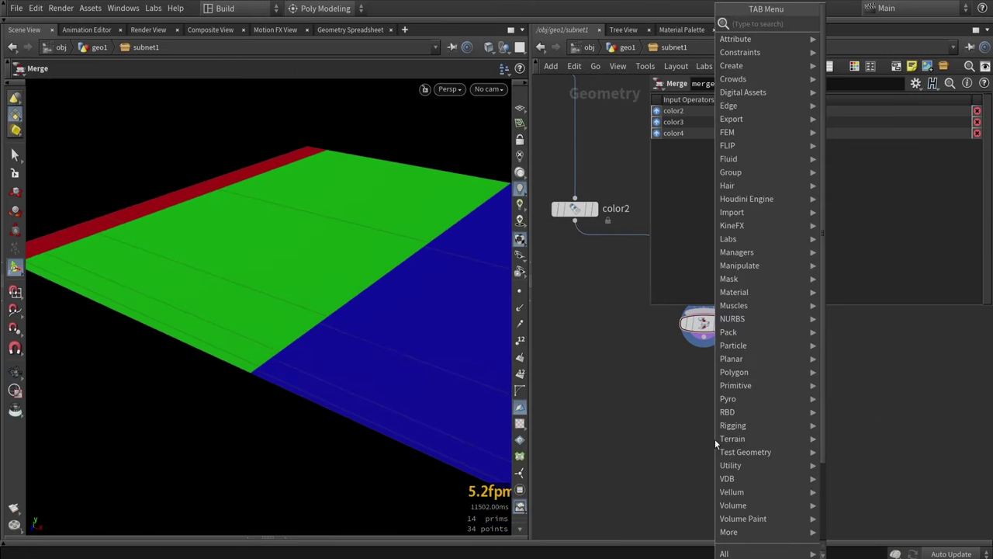
pyautogui.write('spl')
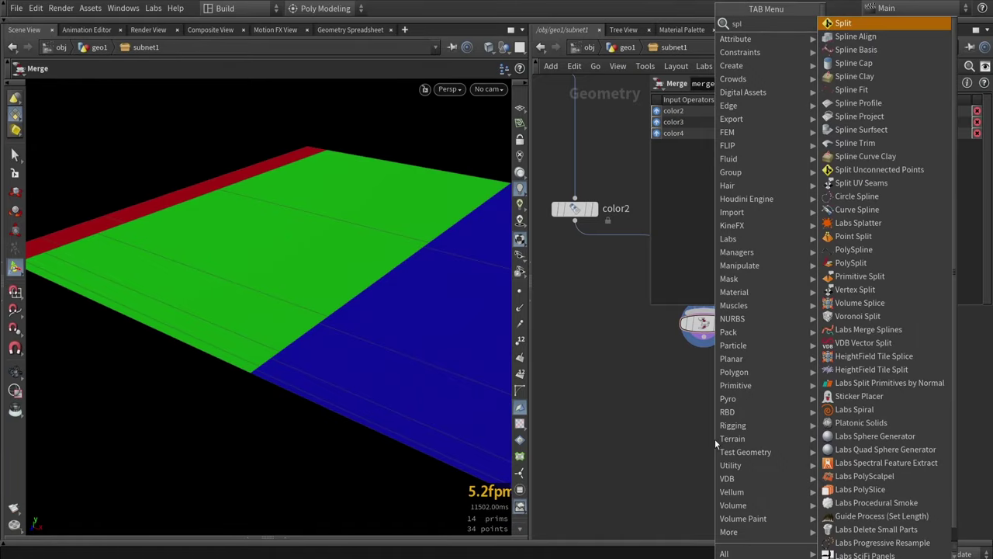
pyautogui.press('BackSpace')
pyautogui.press('BackSpace')
pyautogui.press('BackSpace')
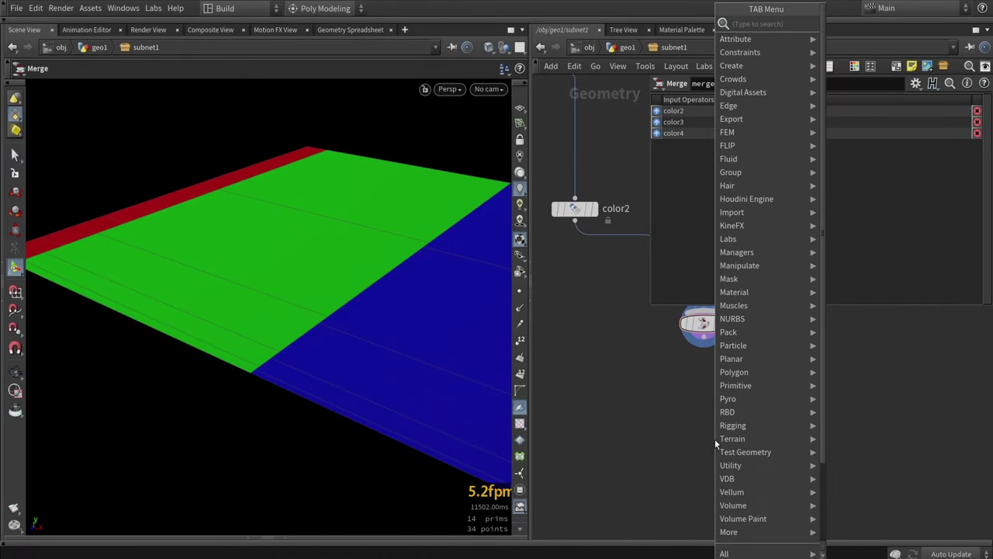
pyautogui.write('split')
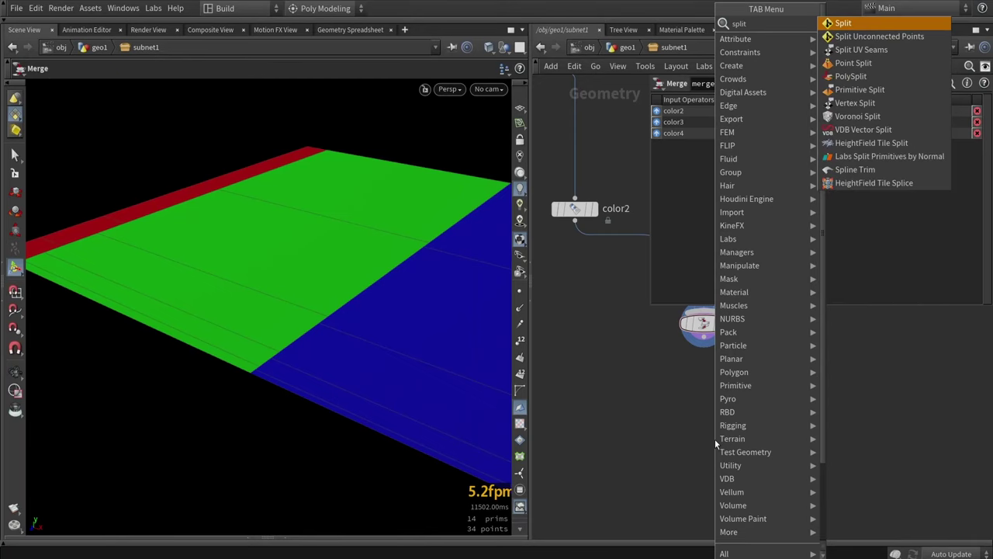
pyautogui.click(860, 89)
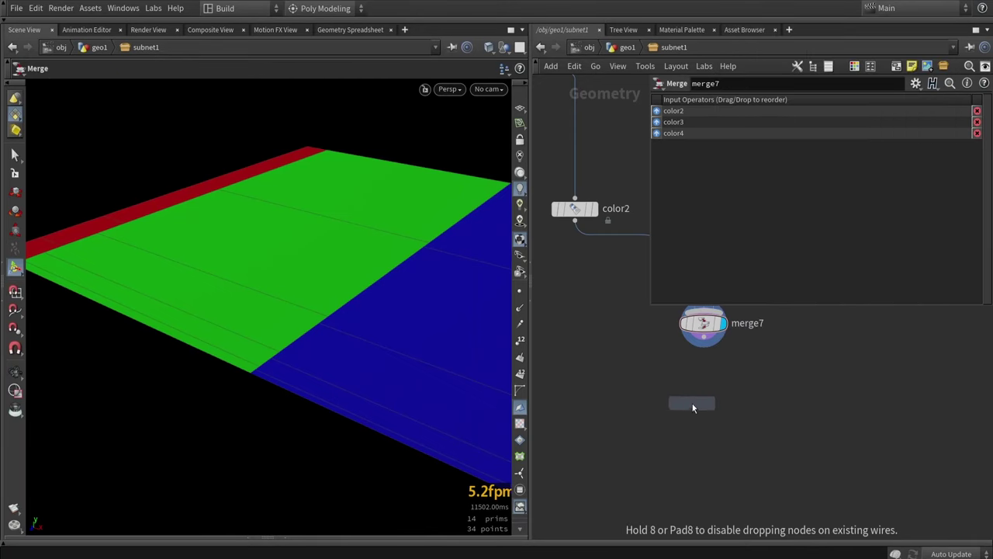
pyautogui.click(692, 399)
pyautogui.moveTo(707, 344); pyautogui.dragTo(704, 385)
# Disable the Attributes option of the split node, display it and select one middle green face to check the split
pyautogui.click(666, 135)
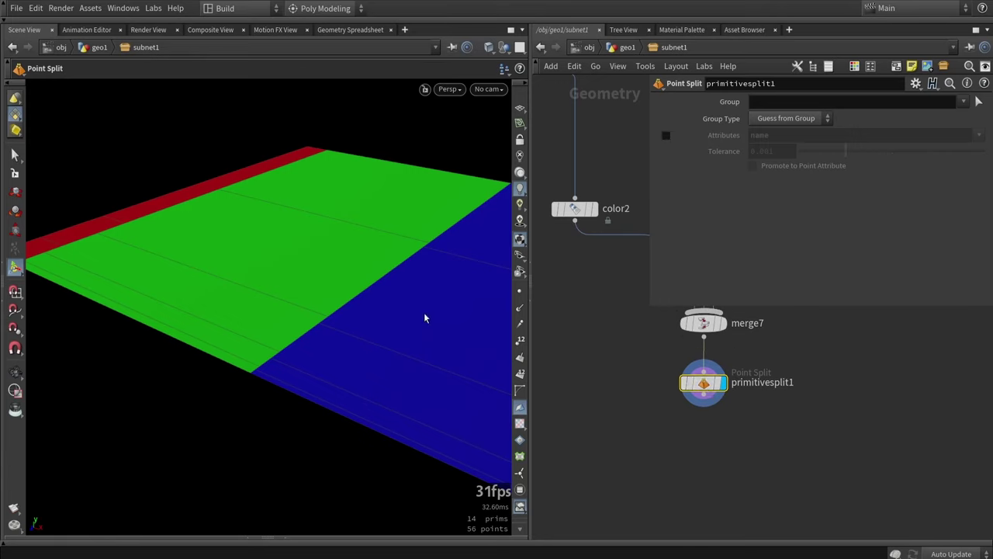
pyautogui.press('s')
pyautogui.click(343, 271)
# Add a PolyExtrude node below primitivesplit1, connect it to the split output and display it
pyautogui.moveTo(683, 444); pyautogui.dragTo(687, 398, button='middle')
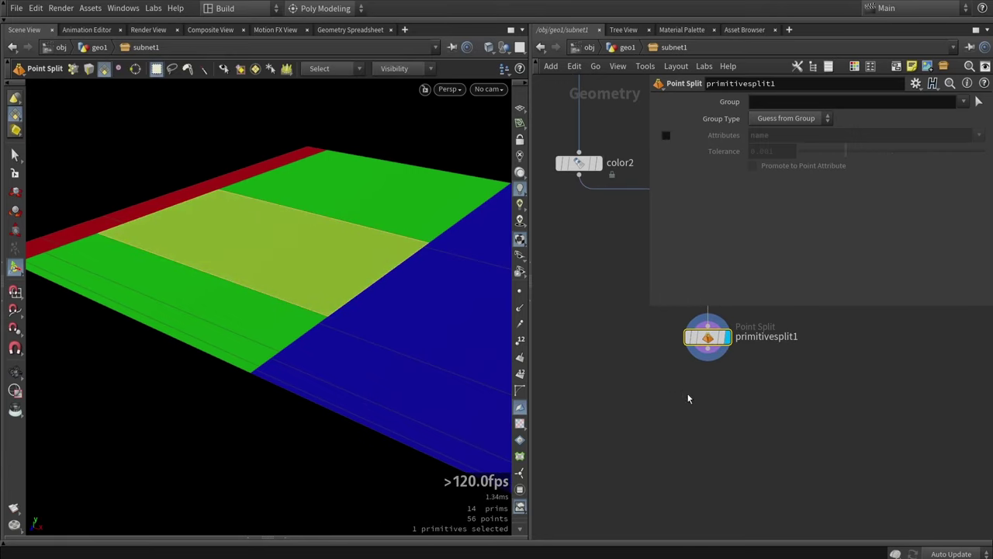
pyautogui.click(736, 417)
pyautogui.press('Tab')
pyautogui.write('ext')
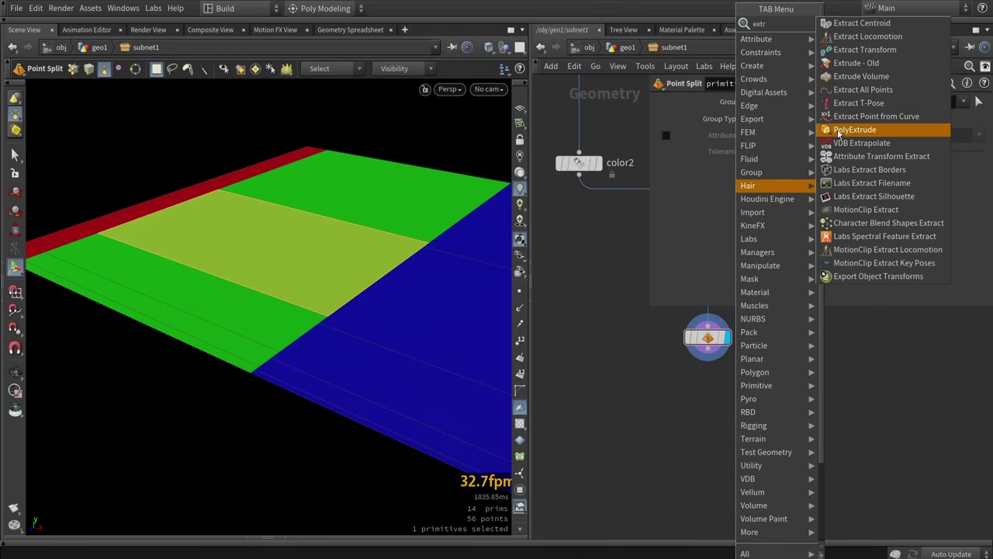
pyautogui.click(846, 130)
pyautogui.click(736, 409)
pyautogui.scroll(1, 722, 434)
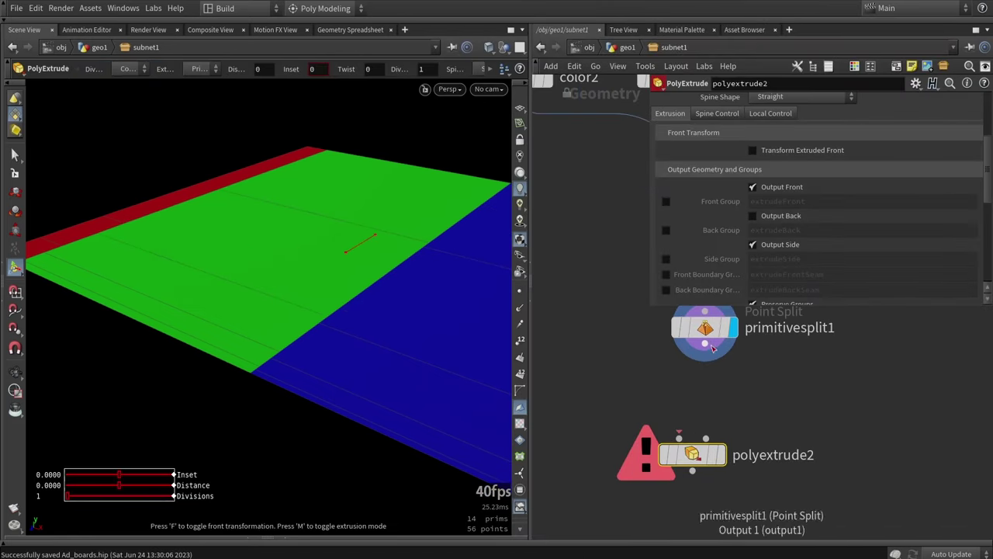
pyautogui.moveTo(706, 411)
pyautogui.mouseDown()
pyautogui.moveTo(680, 439)
pyautogui.moveTo(709, 426)
pyautogui.mouseUp()
pyautogui.press('r')
pyautogui.click(697, 456)
# Set the PolyExtrude distance to 0.026 and its inset to 0.001 for narrow gaps between the panels
pyautogui.keyDown('alt'); pyautogui.moveTo(221, 234); pyautogui.dragTo(80, 247); pyautogui.keyUp('alt')
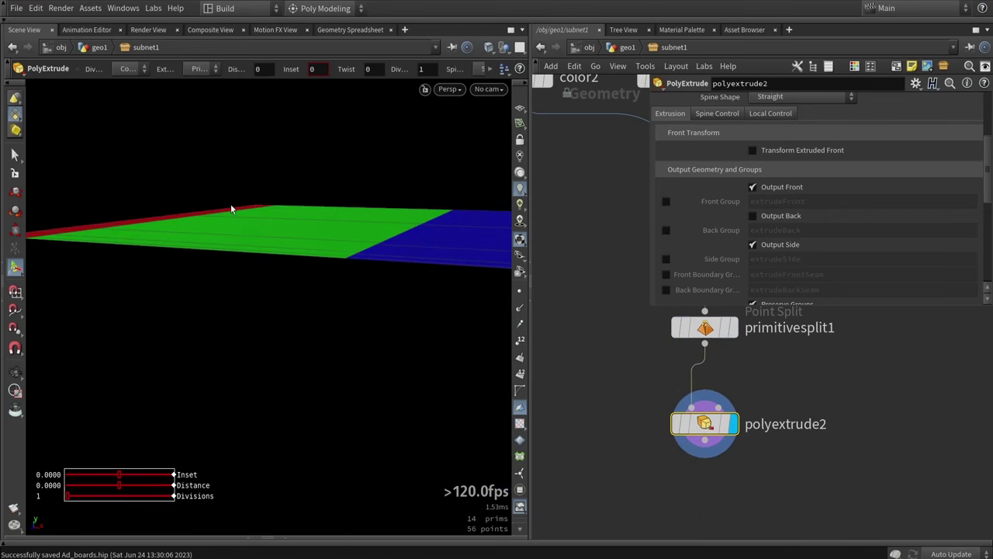
pyautogui.keyDown('alt'); pyautogui.moveTo(231, 209); pyautogui.dragTo(237, 260); pyautogui.keyUp('alt')
pyautogui.scroll(3, 766, 173)
pyautogui.moveTo(888, 171); pyautogui.dragTo(895, 193)
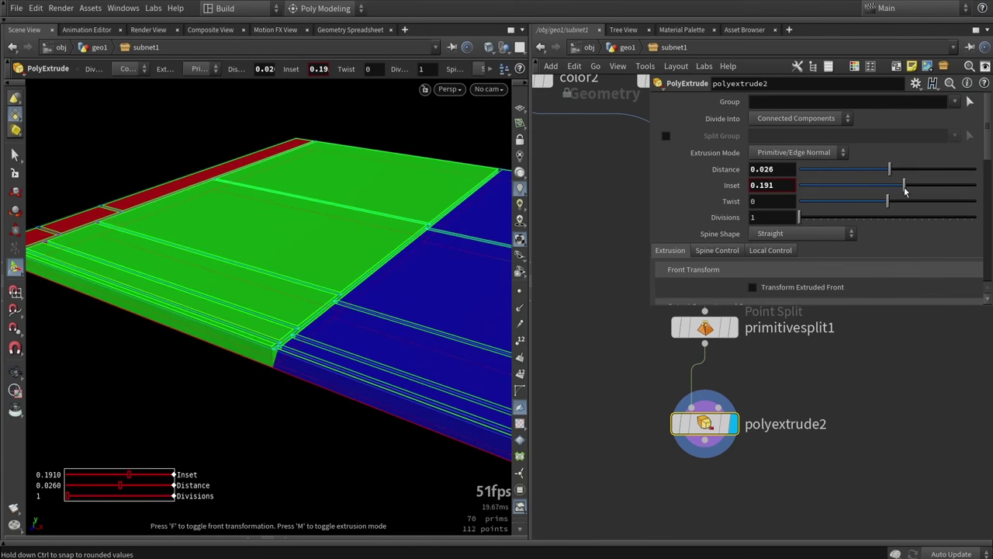
pyautogui.keyDown('alt'); pyautogui.moveTo(278, 233); pyautogui.dragTo(296, 282); pyautogui.keyUp('alt')
pyautogui.hotkey('space', '2')
pyautogui.keyDown('alt'); pyautogui.moveTo(299, 284); pyautogui.dragTo(301, 317, button='right'); pyautogui.keyUp('alt')
pyautogui.moveTo(905, 187); pyautogui.dragTo(888, 191)
# Add a PolyBevel node after polyextrude2 and display it
pyautogui.click(900, 408)
pyautogui.moveTo(900, 408); pyautogui.dragTo(897, 340, button='middle')
pyautogui.press('Tab')
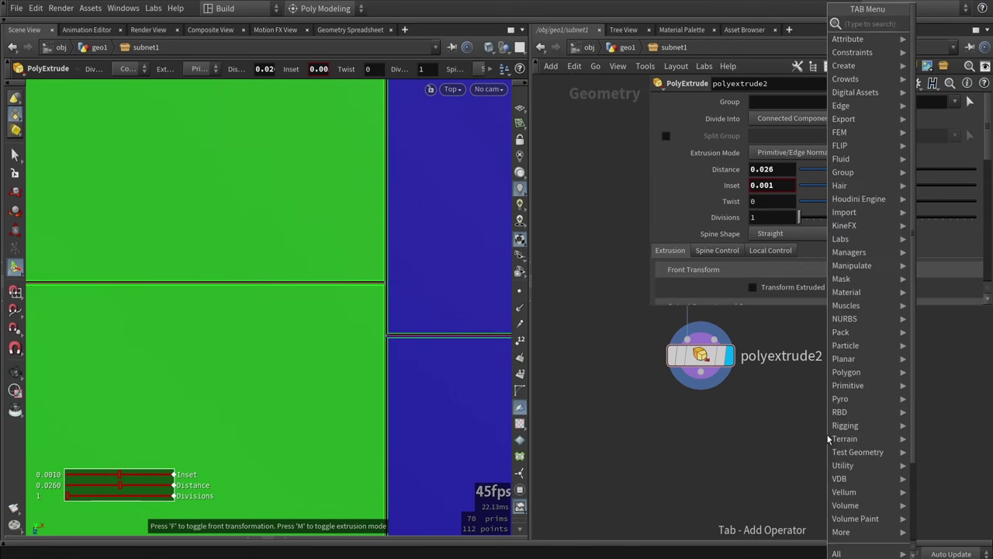
pyautogui.write('beve')
pyautogui.click(933, 28)
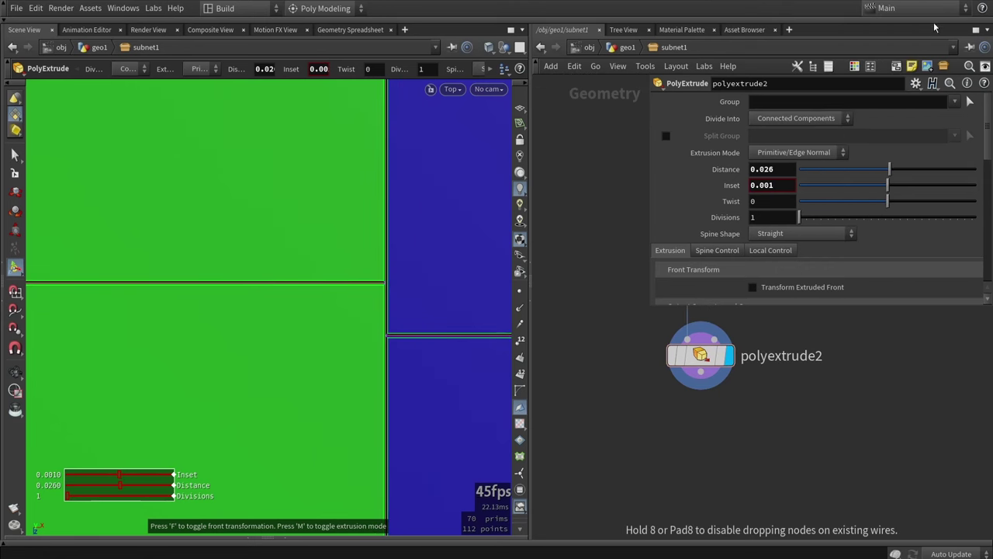
pyautogui.click(707, 441)
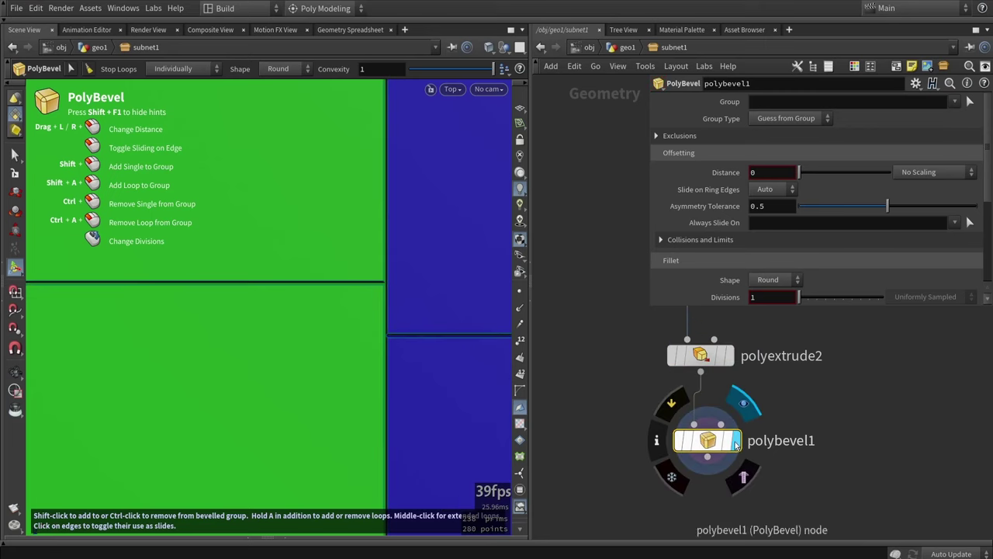
# Bevel the panel edges by about 0.003 with 4 divisions and hide the wireframe shading
pyautogui.moveTo(385, 294); pyautogui.dragTo(354, 257)
pyautogui.scroll(3, 392, 292)
pyautogui.hotkey('space', '1')
pyautogui.moveTo(355, 257); pyautogui.dragTo(346, 319, button='right')
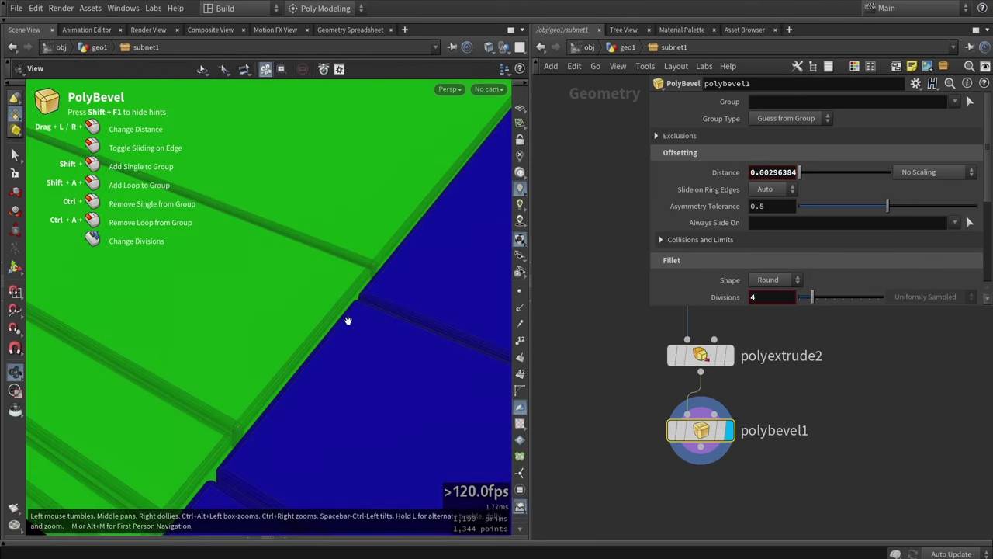
pyautogui.hotkey('shift', 'w')
pyautogui.moveTo(373, 254); pyautogui.dragTo(388, 295)
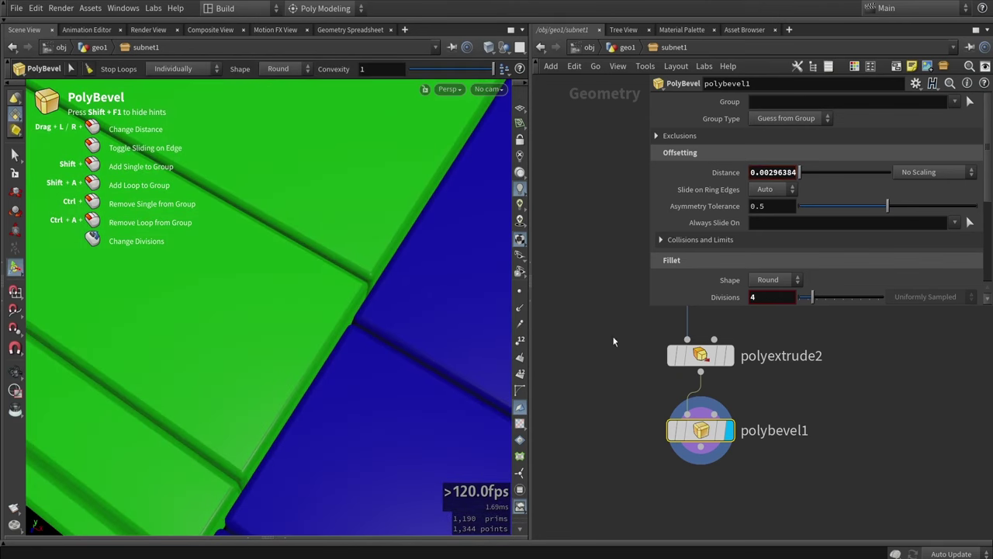
# Enable the PolyExtrude's front group extrudeFront and set it as the PolyBevel's group
pyautogui.click(704, 357)
pyautogui.scroll(-4, 770, 192)
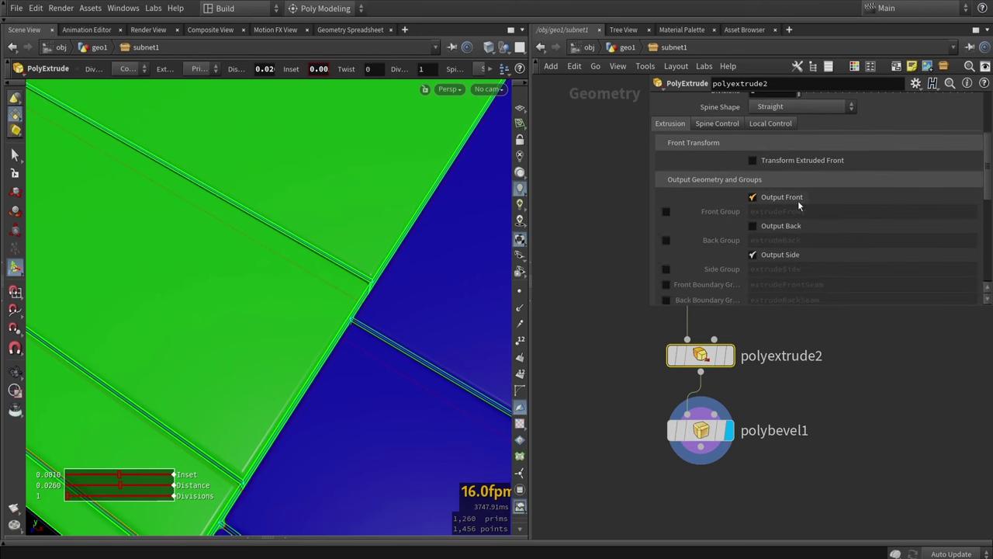
pyautogui.click(667, 212)
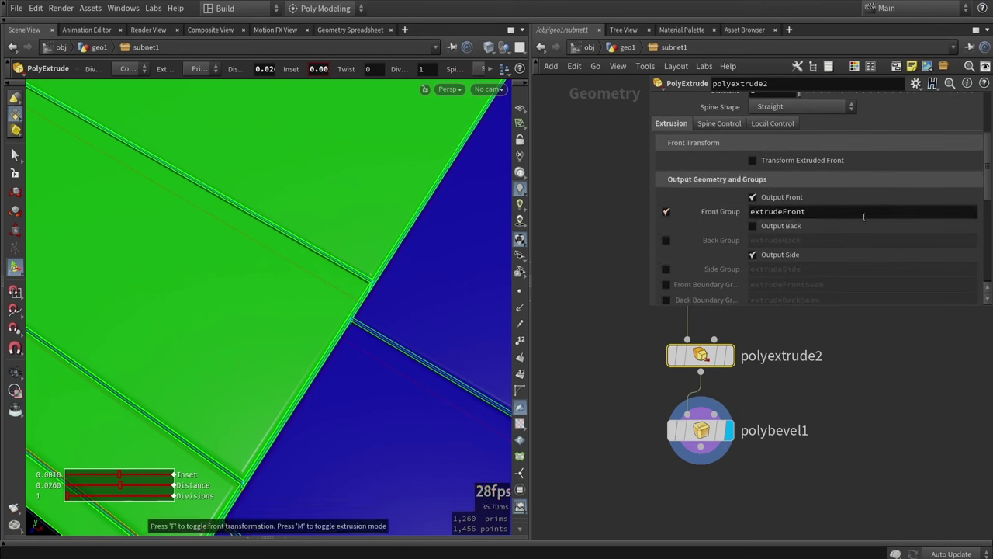
pyautogui.click(701, 430)
pyautogui.click(954, 102)
pyautogui.click(953, 115)
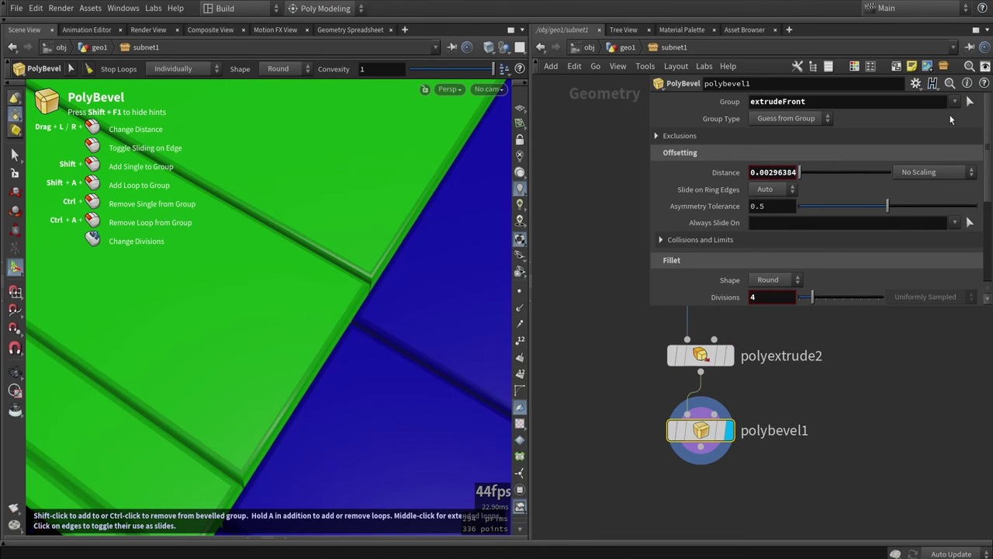
# Check the bevelled panel gaps up close and from the top, and set the bevel distance to about 0.0031
pyautogui.keyDown('alt'); pyautogui.moveTo(340, 284); pyautogui.dragTo(369, 270, button='right'); pyautogui.keyUp('alt')
pyautogui.keyDown('alt'); pyautogui.scroll(-2, 367, 271); pyautogui.keyUp('alt')
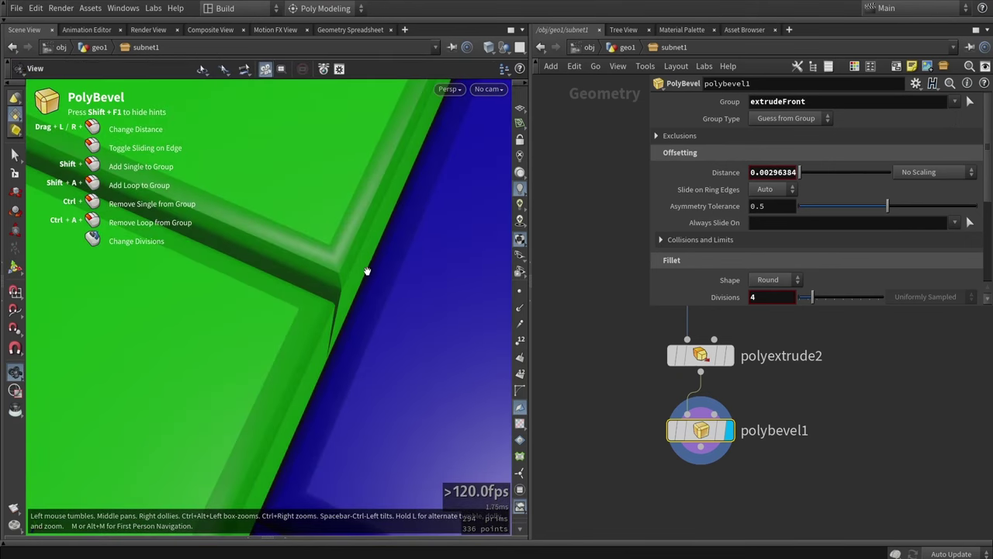
pyautogui.moveTo(368, 273)
pyautogui.keyDown('alt'); pyautogui.mouseDown()
pyautogui.moveTo(329, 301)
pyautogui.moveTo(353, 277)
pyautogui.mouseUp(); pyautogui.keyUp('alt')
pyautogui.hotkey('shift', 'w')
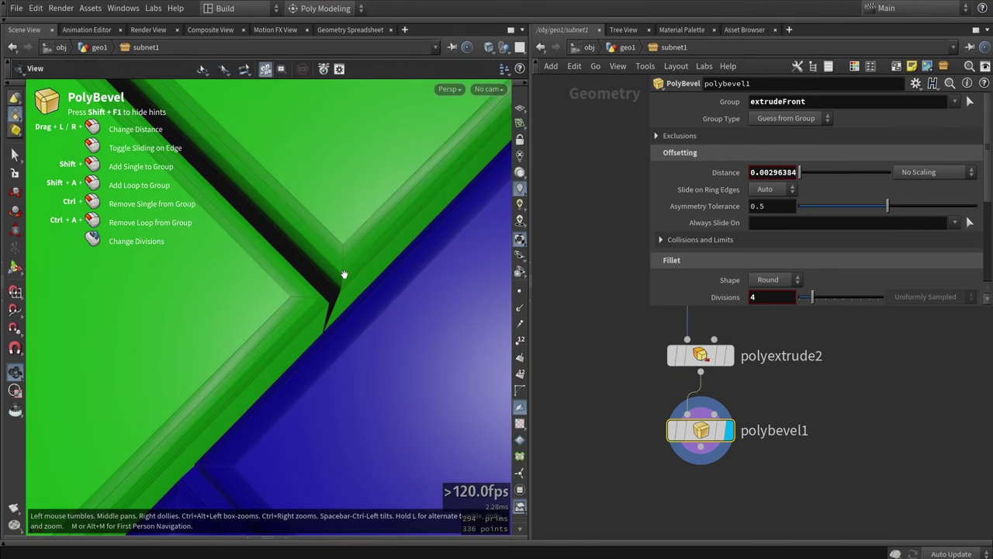
pyautogui.keyDown('alt'); pyautogui.scroll(-5, 345, 278); pyautogui.keyUp('alt')
pyautogui.keyDown('alt'); pyautogui.moveTo(282, 357); pyautogui.dragTo(354, 319); pyautogui.keyUp('alt')
pyautogui.keyDown('alt'); pyautogui.moveTo(354, 319); pyautogui.dragTo(372, 323); pyautogui.keyUp('alt')
pyautogui.hotkey('space', '2')
pyautogui.press('Escape')
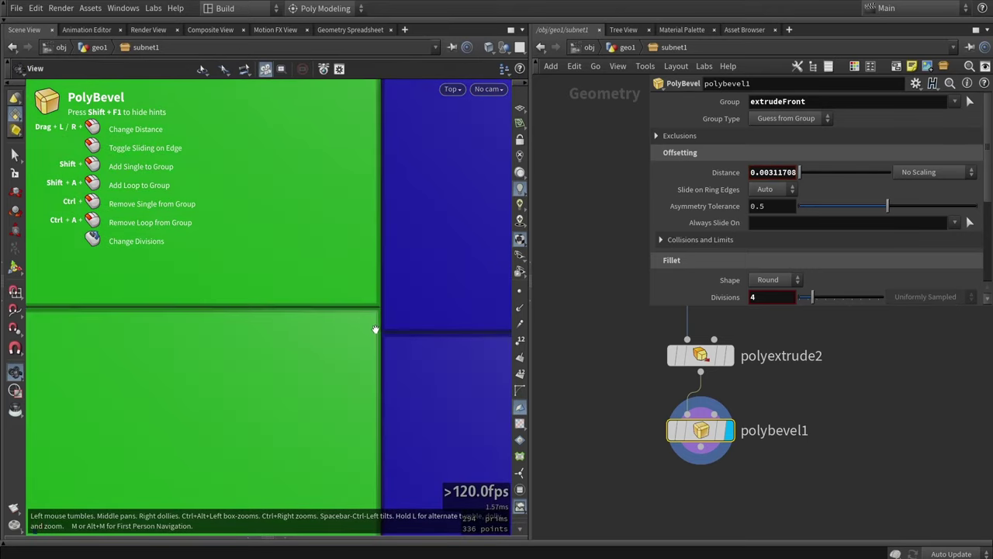
pyautogui.scroll(-3, 403, 337)
pyautogui.scroll(3, 420, 320)
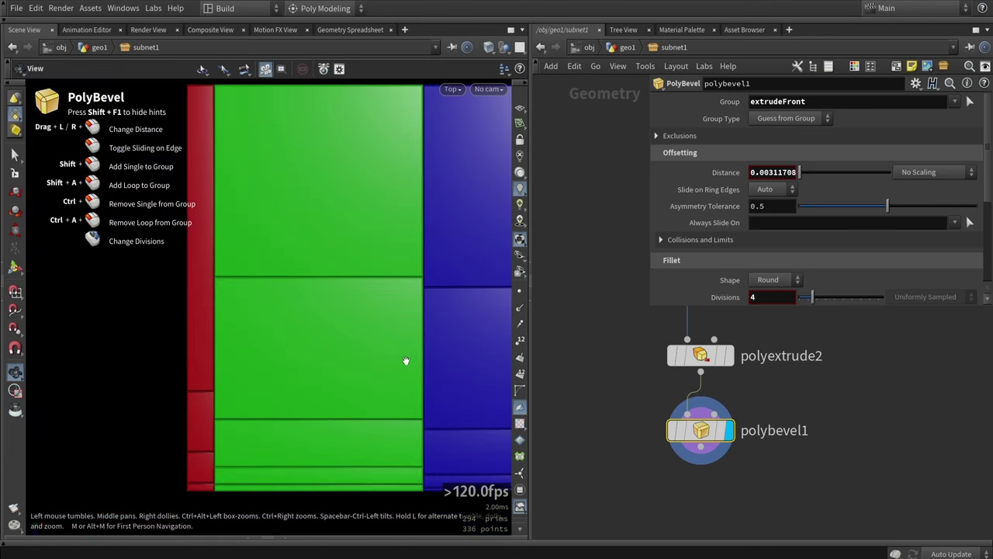
pyautogui.press('Return')
# Add a Normal node after polybevel1 and display it
pyautogui.press('Tab')
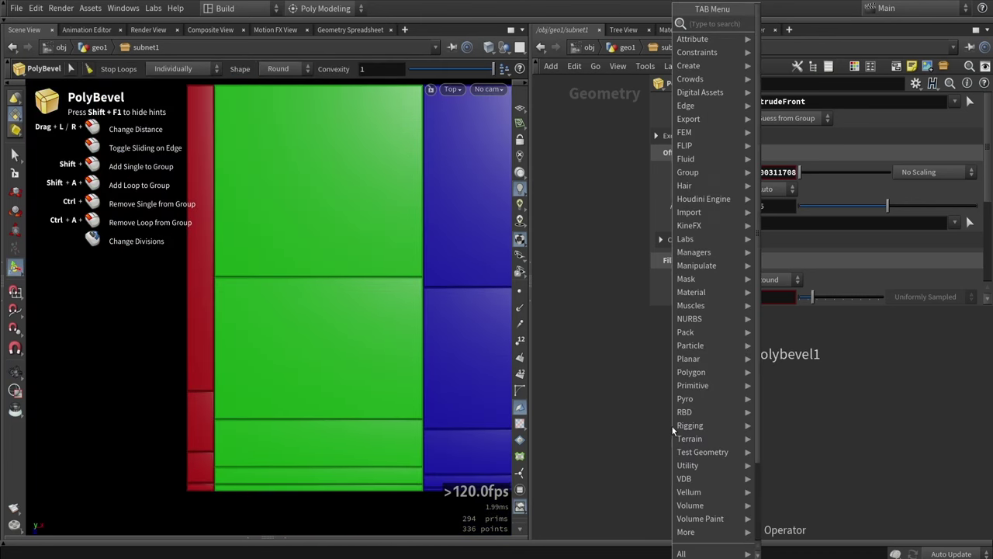
pyautogui.write('no')
pyautogui.press('Return')
pyautogui.click(720, 433)
pyautogui.moveTo(724, 375); pyautogui.dragTo(721, 419)
# Set the Normal node's weighting method to By Face Area and check the shading across the green and blue panels
pyautogui.click(773, 219)
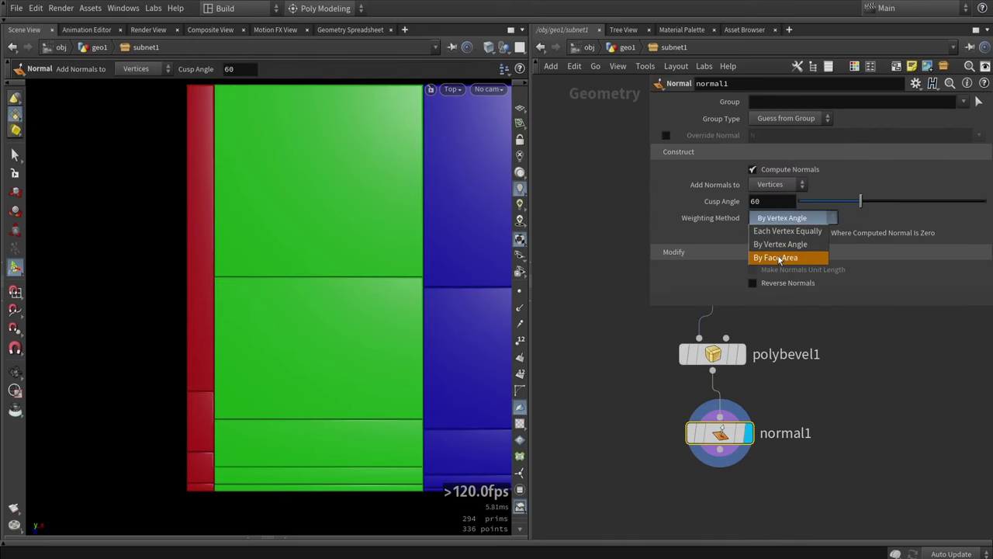
pyautogui.click(775, 257)
pyautogui.press('Escape')
pyautogui.press('h')
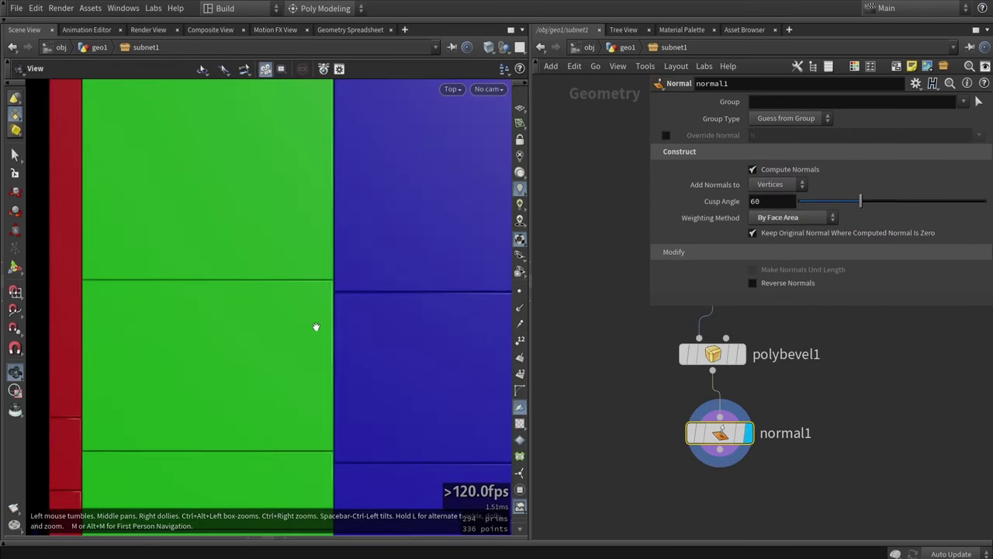
pyautogui.scroll(-3, 350, 353)
pyautogui.moveTo(359, 405); pyautogui.dragTo(372, 306, button='middle')
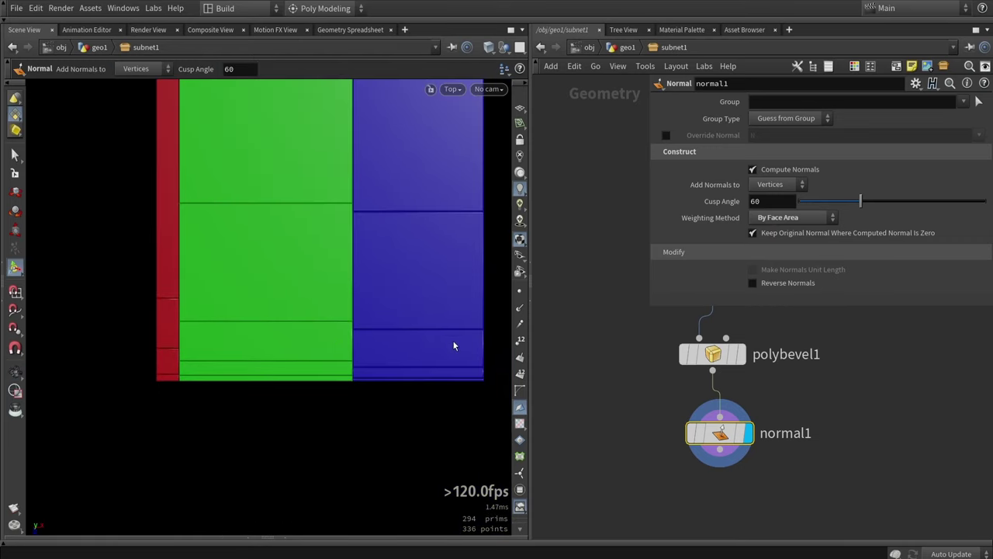
pyautogui.moveTo(455, 346); pyautogui.dragTo(415, 413, button='middle')
pyautogui.scroll(5, 449, 287)
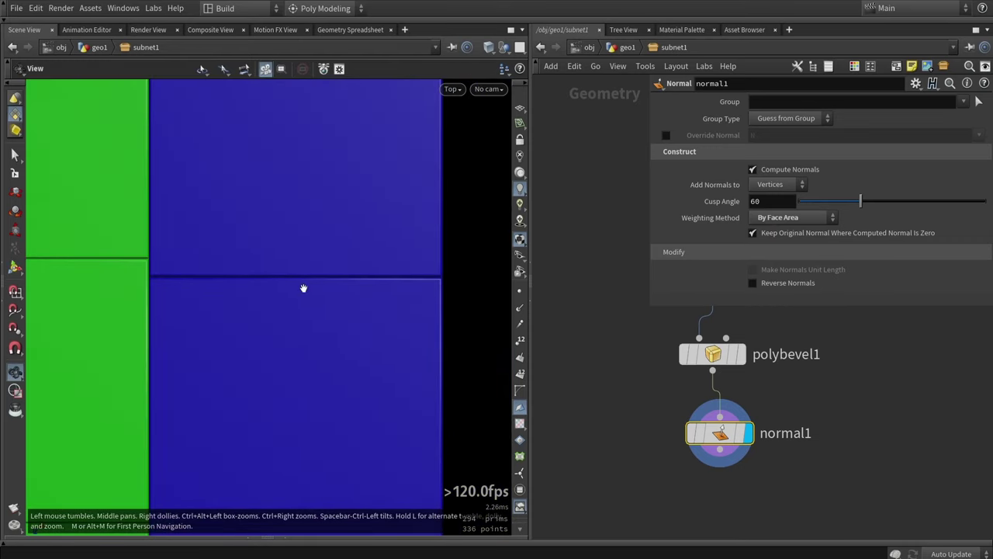
# Add a UV Project node in the free space beside the panel node chain
pyautogui.press('Return')
pyautogui.moveTo(668, 467); pyautogui.dragTo(767, 390, button='middle')
pyautogui.scroll(-3, 768, 399)
pyautogui.click(761, 421)
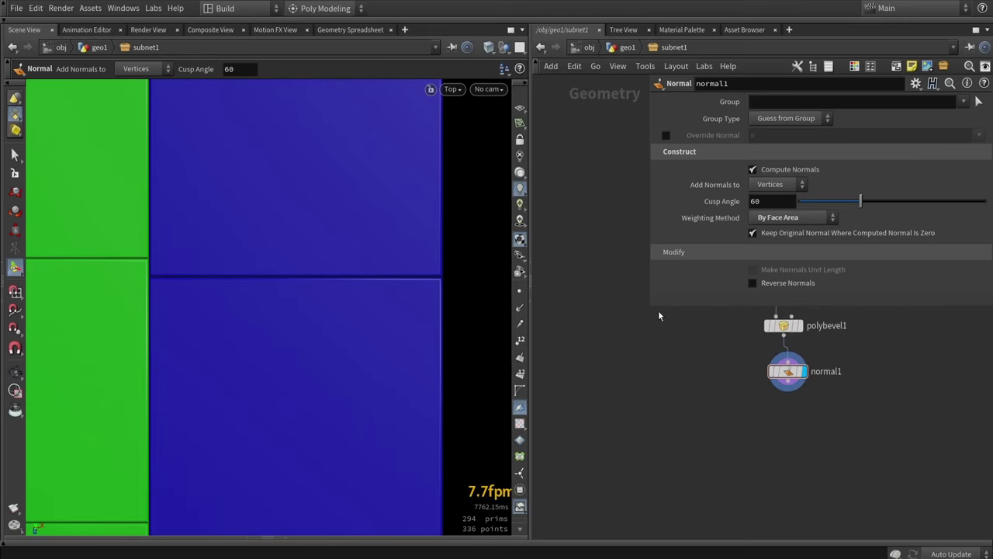
pyautogui.moveTo(645, 313); pyautogui.dragTo(845, 314)
pyautogui.scroll(-3, 845, 311)
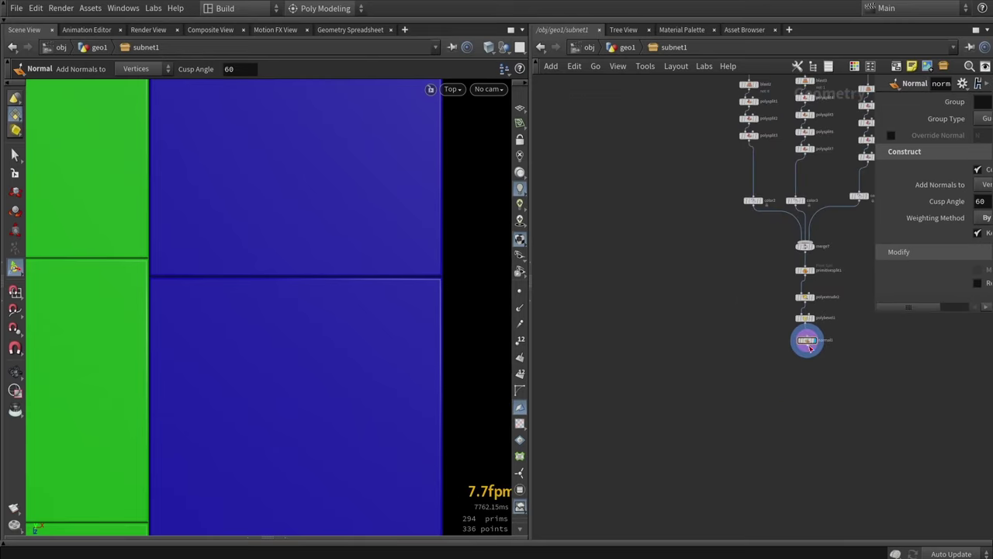
pyautogui.press('h')
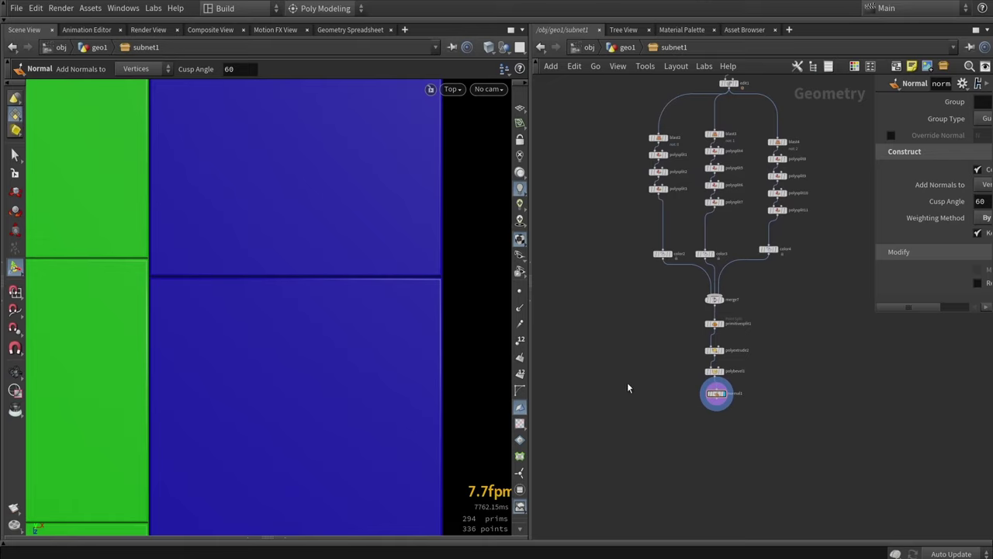
pyautogui.press('Tab')
pyautogui.write('uv p')
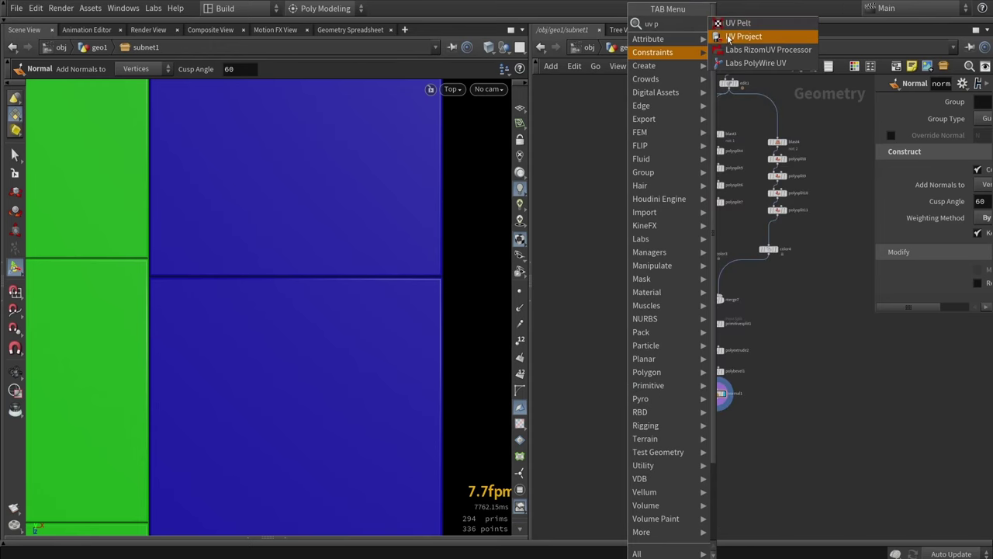
pyautogui.click(743, 37)
pyautogui.click(635, 335)
# Wire grid3's output into the UV Project node, display it and place it beside the panel chain
pyautogui.moveTo(635, 335); pyautogui.dragTo(642, 434, button='middle')
pyautogui.scroll(4, 737, 169)
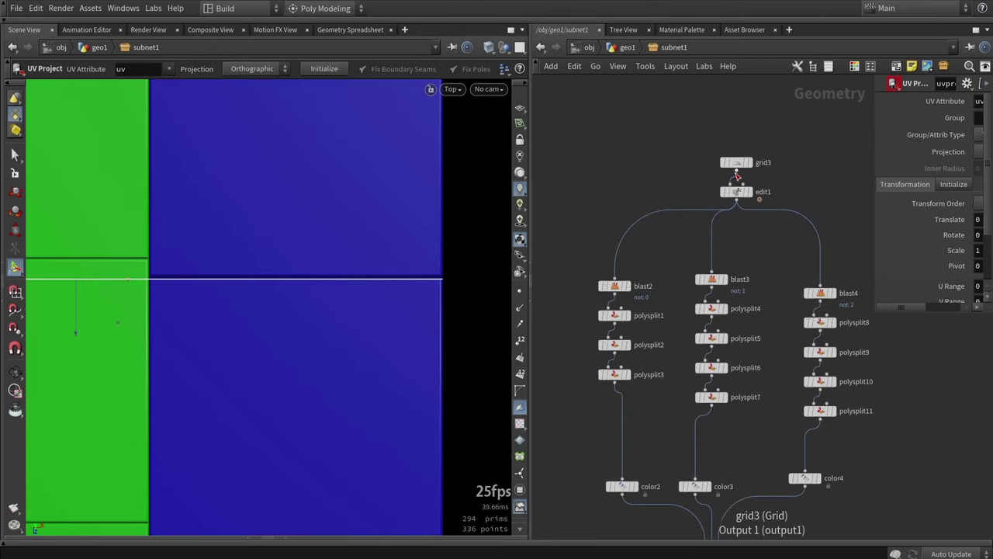
pyautogui.click(737, 171)
pyautogui.moveTo(592, 202); pyautogui.dragTo(700, 102, button='middle')
pyautogui.scroll(-4, 700, 102)
pyautogui.click(692, 344)
pyautogui.scroll(4, 697, 351)
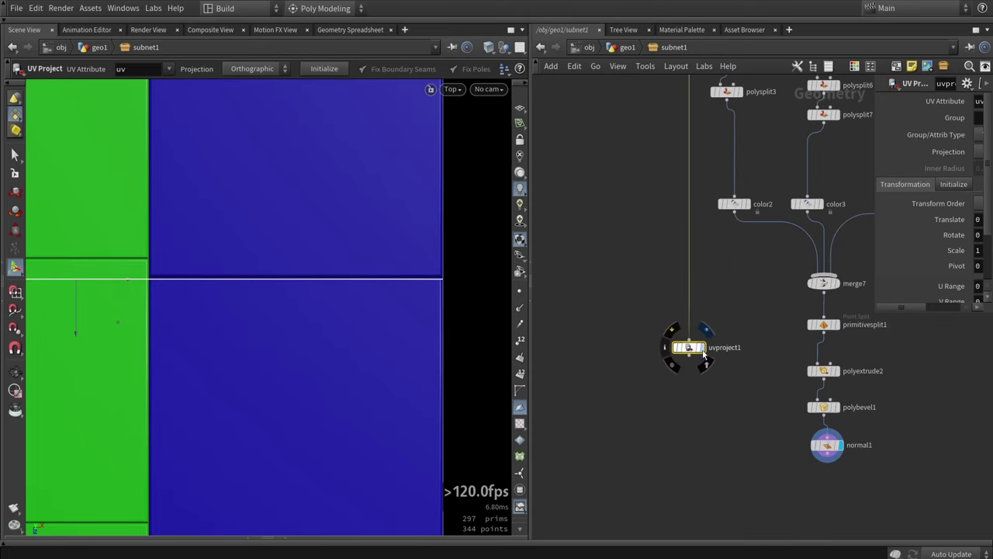
pyautogui.click(702, 349)
pyautogui.moveTo(694, 350); pyautogui.dragTo(655, 402)
# In the perspective view, rotate the UV projection plane so it lies flat on the grid
pyautogui.hotkey('space', '1')
pyautogui.scroll(-3, 331, 296)
pyautogui.hotkey('space', 'h')
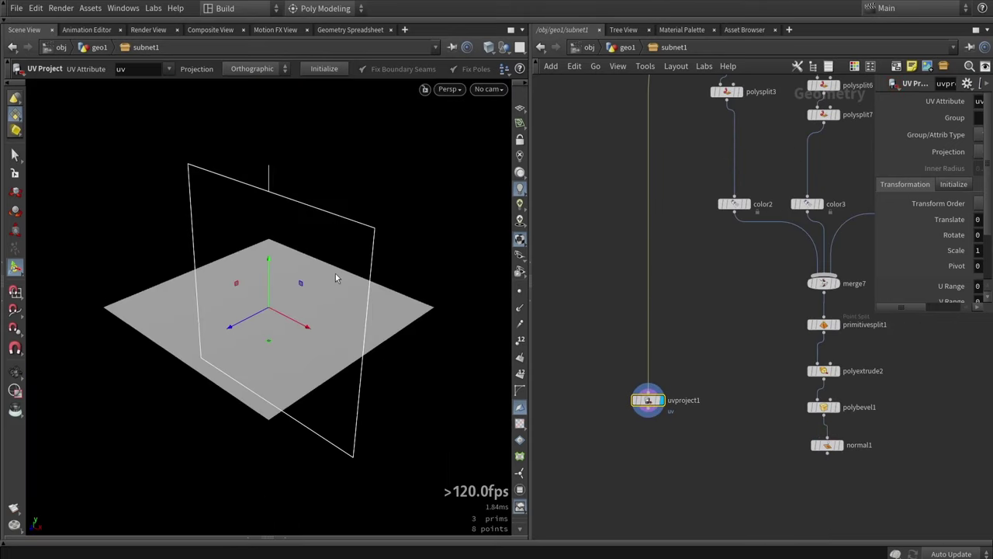
pyautogui.scroll(-4, 326, 279)
pyautogui.press('Return')
pyautogui.press('r')
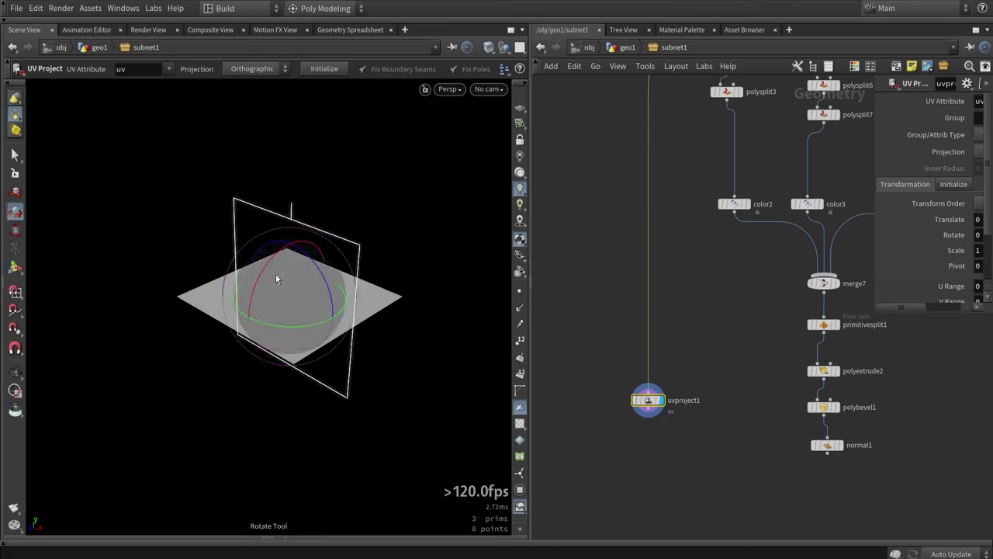
pyautogui.moveTo(270, 262); pyautogui.dragTo(421, 189)
pyautogui.press('space')
pyautogui.press('Return')
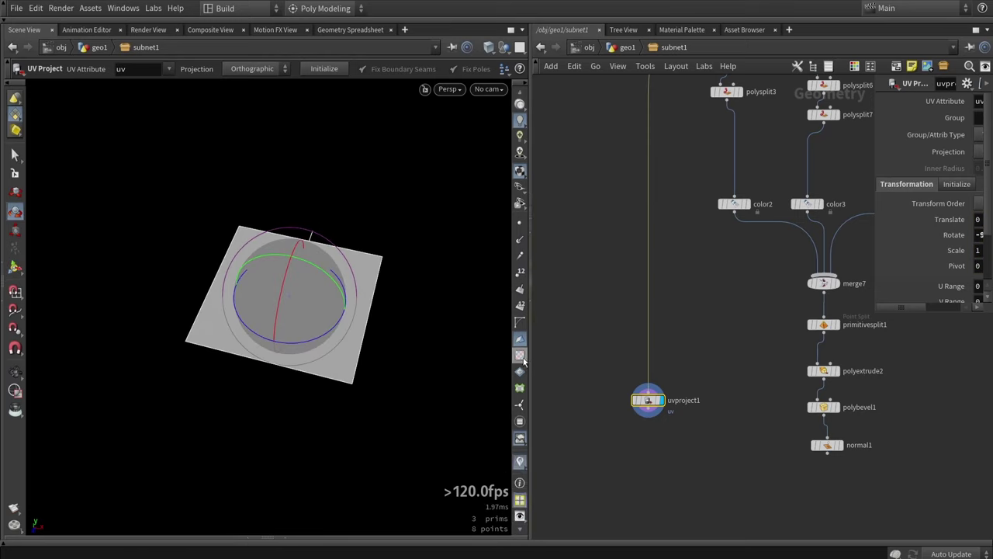
# Show the UV test texture on the grid, check its orientation and undo the last transform handle change
pyautogui.click(520, 355)
pyautogui.press('Escape')
pyautogui.moveTo(357, 310); pyautogui.dragTo(249, 226)
pyautogui.scroll(8, 249, 226)
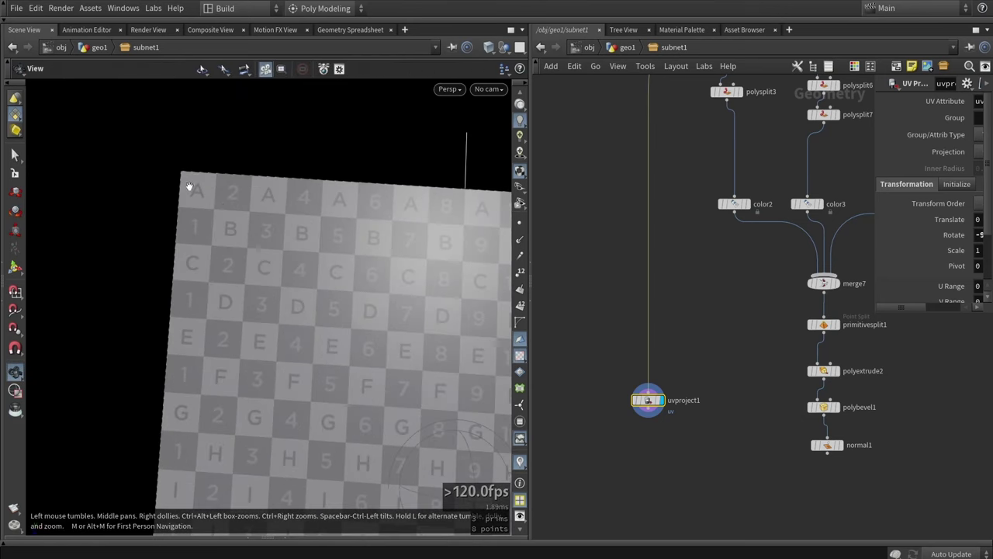
pyautogui.press('Return')
pyautogui.scroll(-3, 344, 293)
pyautogui.hotkey('ctrl', 'z')
# Add and display a Labs Maps Baker with uvproject1 as low-resolution and normal1 as high-resolution geometry
pyautogui.press('Tab')
pyautogui.write('maps')
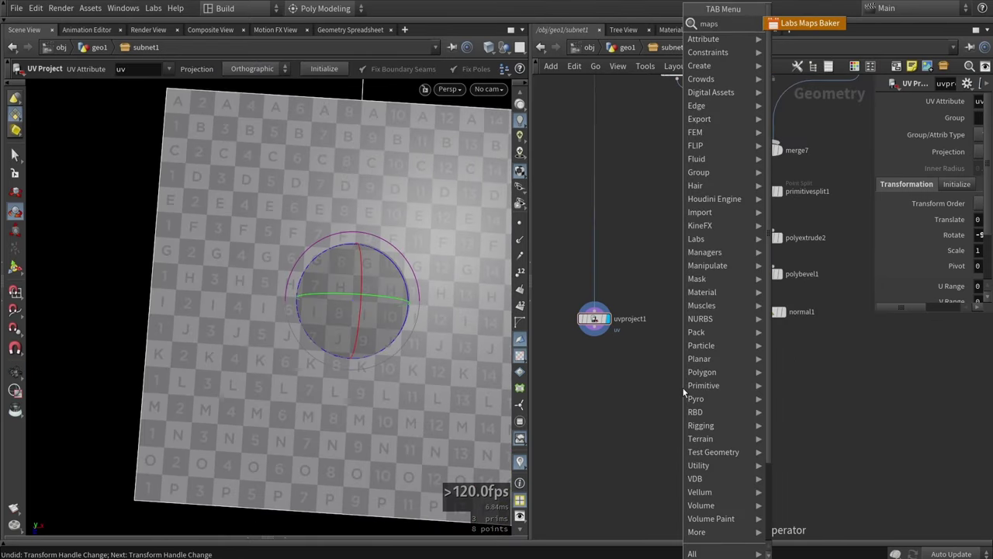
pyautogui.press('Return')
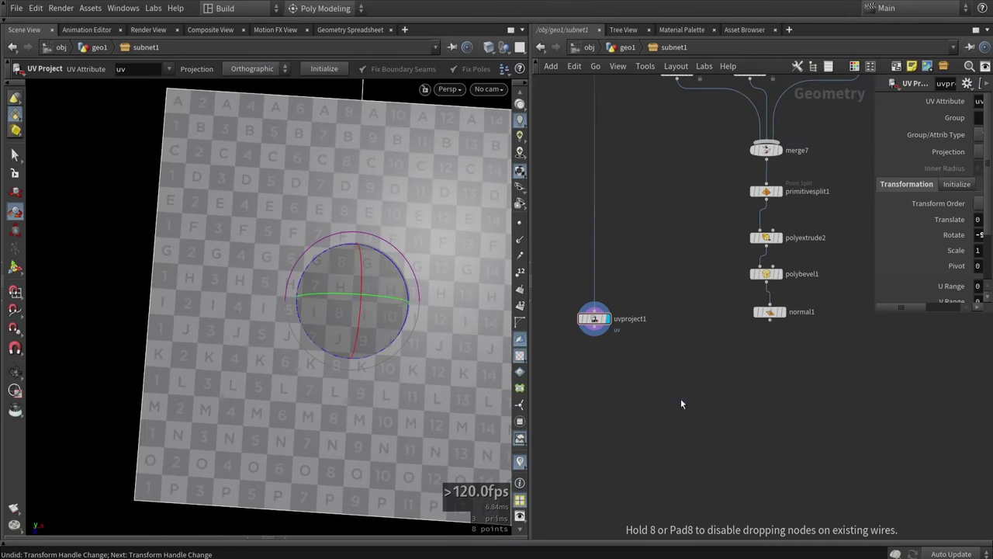
pyautogui.click(681, 398)
pyautogui.moveTo(594, 332); pyautogui.dragTo(680, 393)
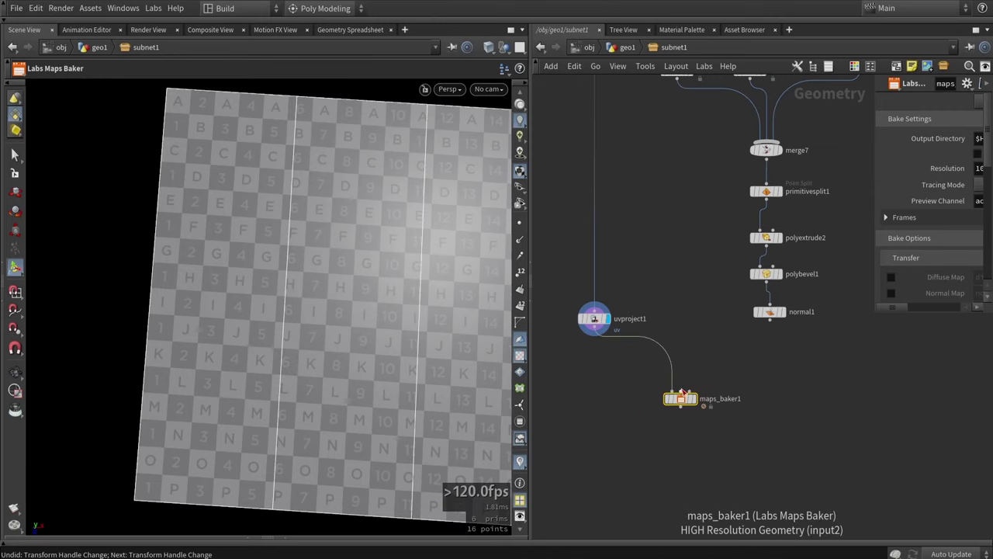
pyautogui.moveTo(769, 322); pyautogui.dragTo(681, 392)
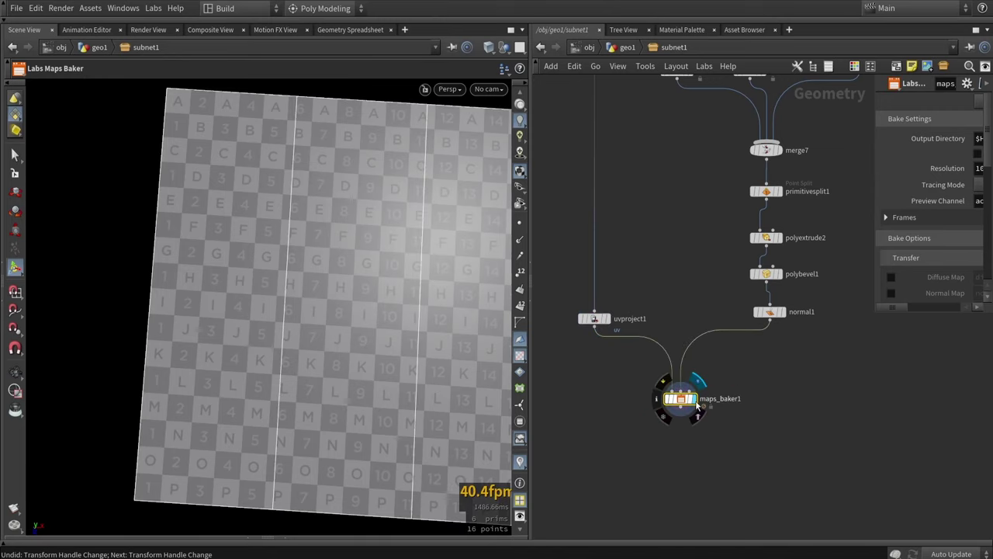
# Set the Maps Baker's output resolution to 2048 by 2048
pyautogui.moveTo(876, 380); pyautogui.dragTo(565, 380)
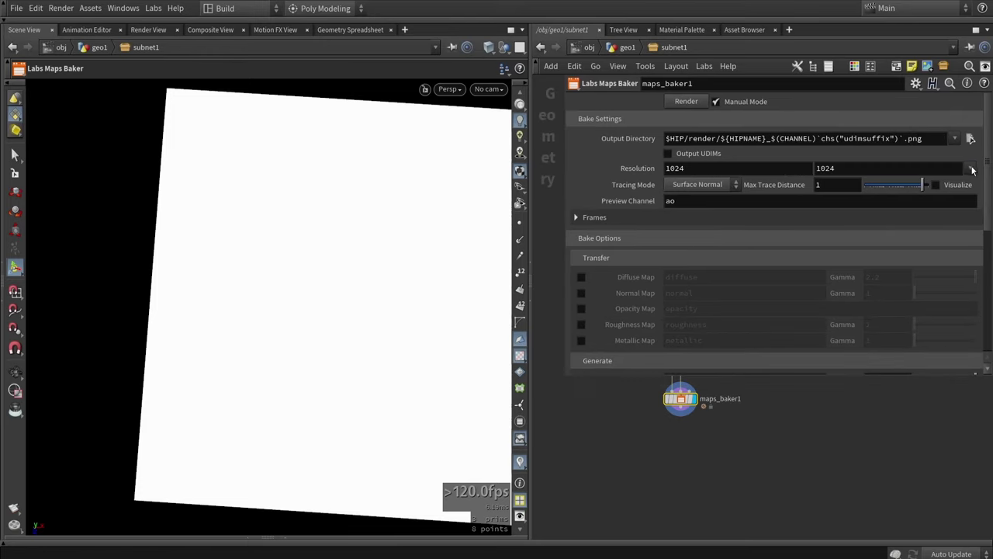
pyautogui.click(972, 170)
pyautogui.click(951, 220)
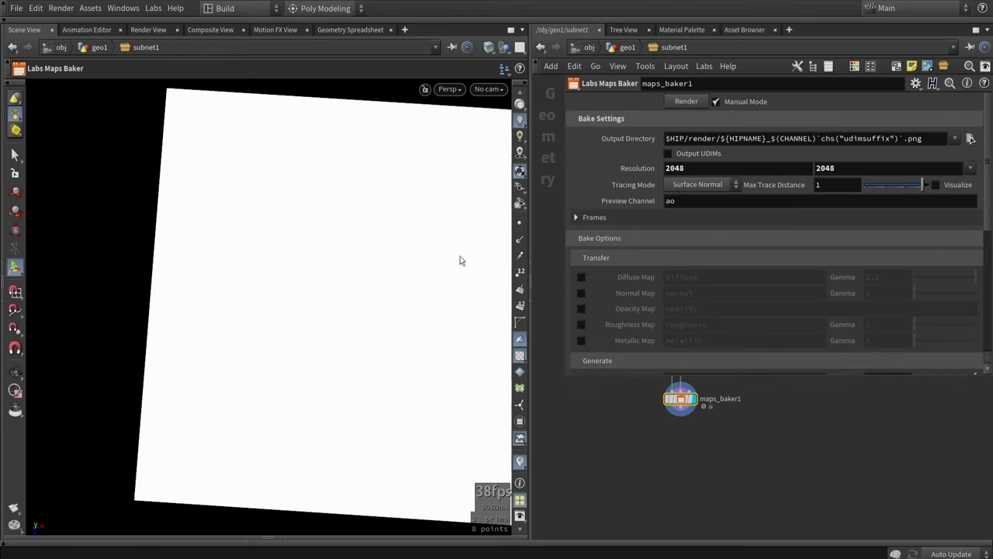
pyautogui.moveTo(459, 260); pyautogui.dragTo(481, 279)
pyautogui.scroll(-1, 702, 474)
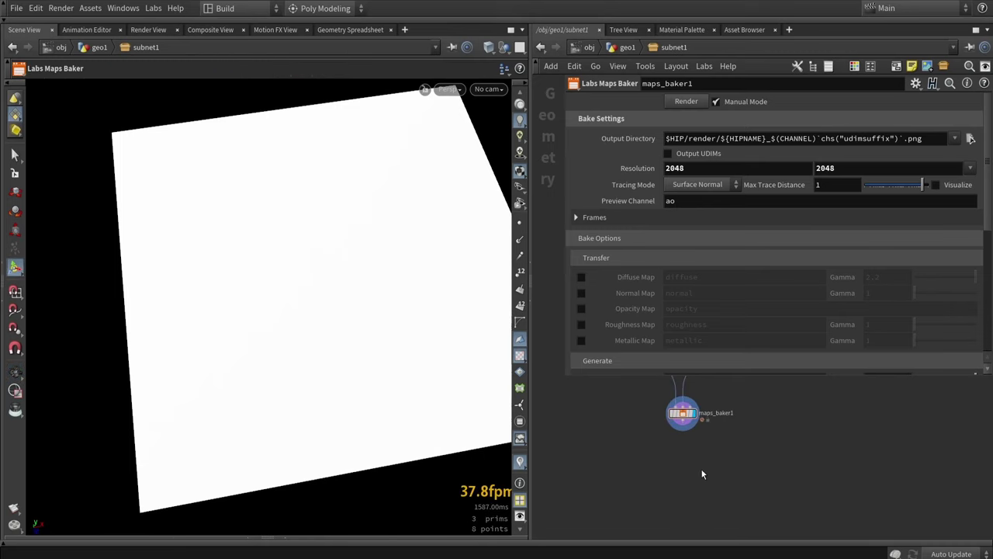
# Turn off the AO bake and enable only the Normal Map and Vertex Color maps
pyautogui.moveTo(746, 419); pyautogui.dragTo(750, 429, button='middle')
pyautogui.scroll(-5, 619, 292)
pyautogui.click(582, 244)
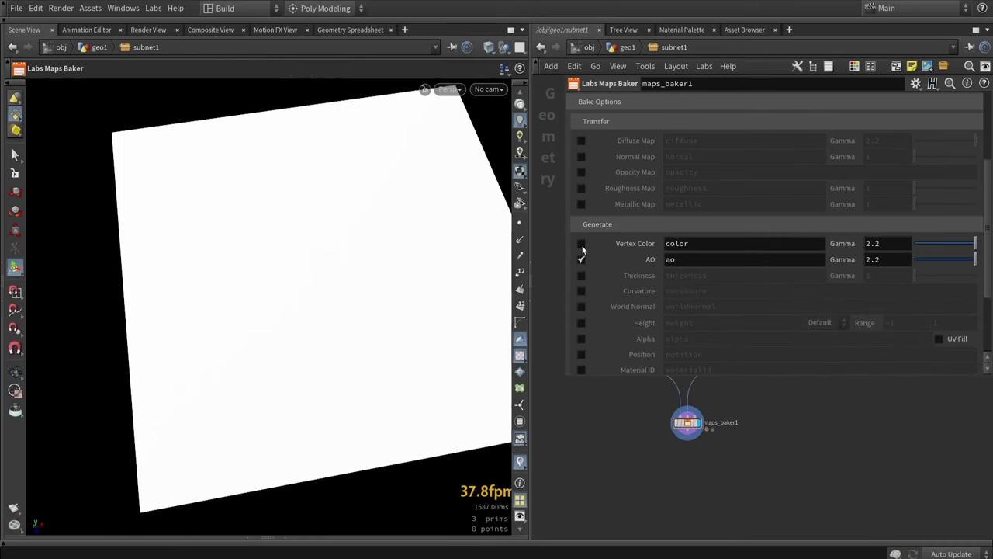
pyautogui.click(581, 259)
pyautogui.click(582, 156)
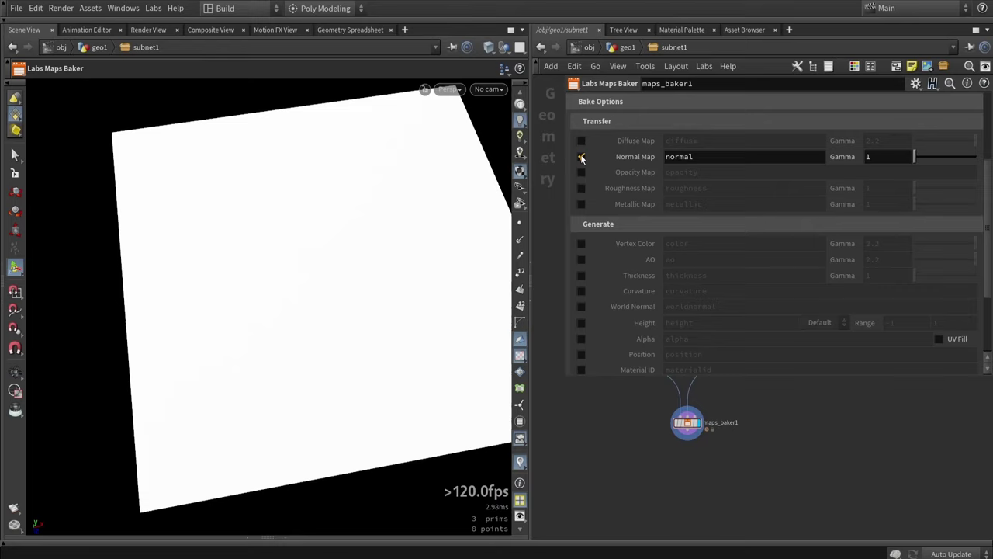
pyautogui.click(582, 242)
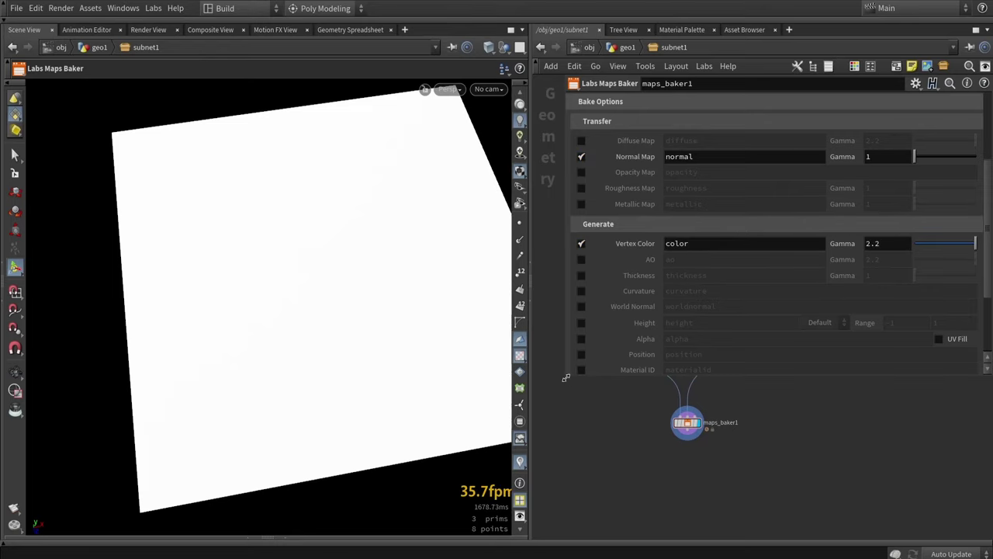
# Template the normal1 node so the bevelled panels overlay the baker's grid in the viewport
pyautogui.moveTo(563, 386); pyautogui.dragTo(758, 394)
pyautogui.press('h')
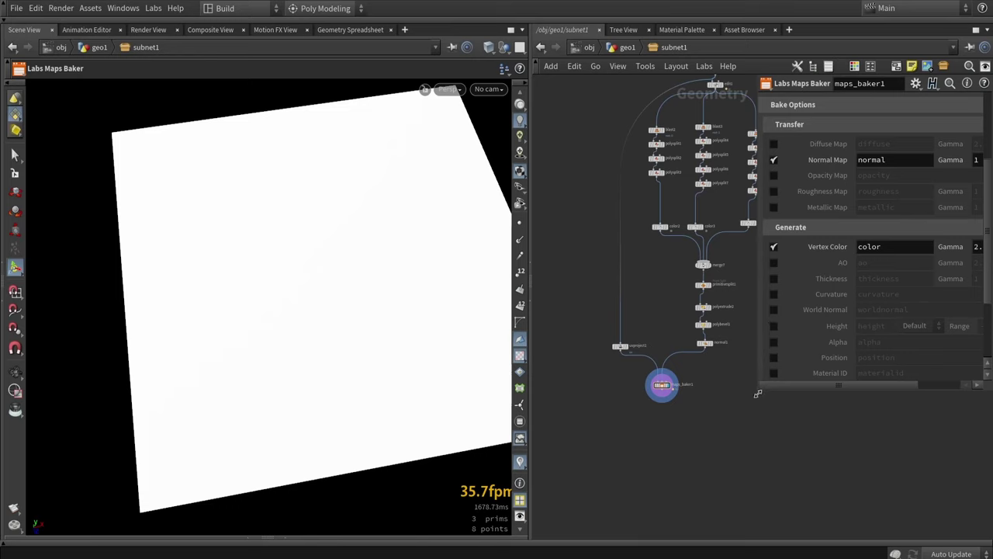
pyautogui.moveTo(759, 388); pyautogui.dragTo(771, 457)
pyautogui.scroll(5, 708, 343)
pyautogui.click(711, 345)
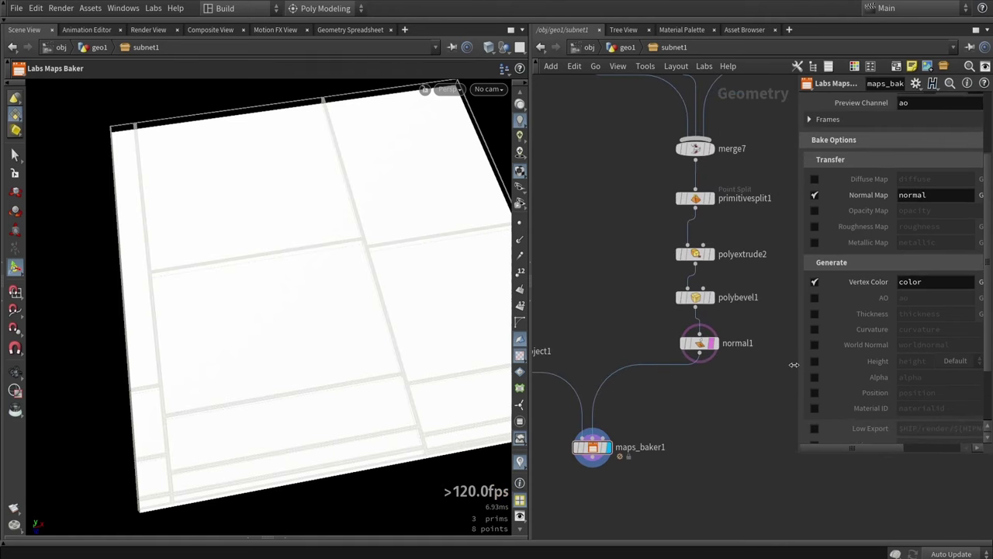
# Turn on the trace distance visualisation and set Max Trace Distance to about 0.04, just above the panels
pyautogui.moveTo(794, 365); pyautogui.dragTo(611, 365)
pyautogui.scroll(3, 896, 163)
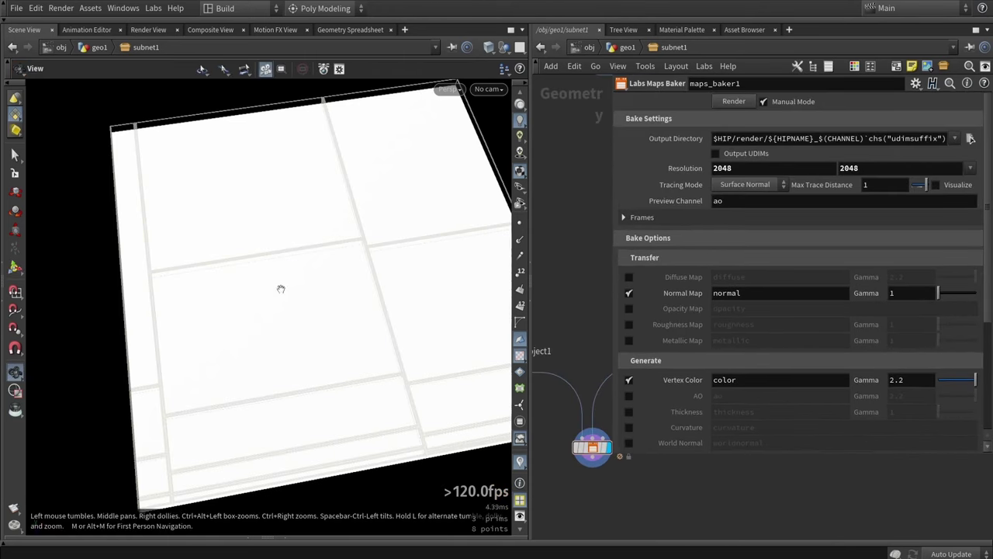
pyautogui.keyDown('alt'); pyautogui.moveTo(281, 288); pyautogui.dragTo(319, 219); pyautogui.keyUp('alt')
pyautogui.click(939, 185)
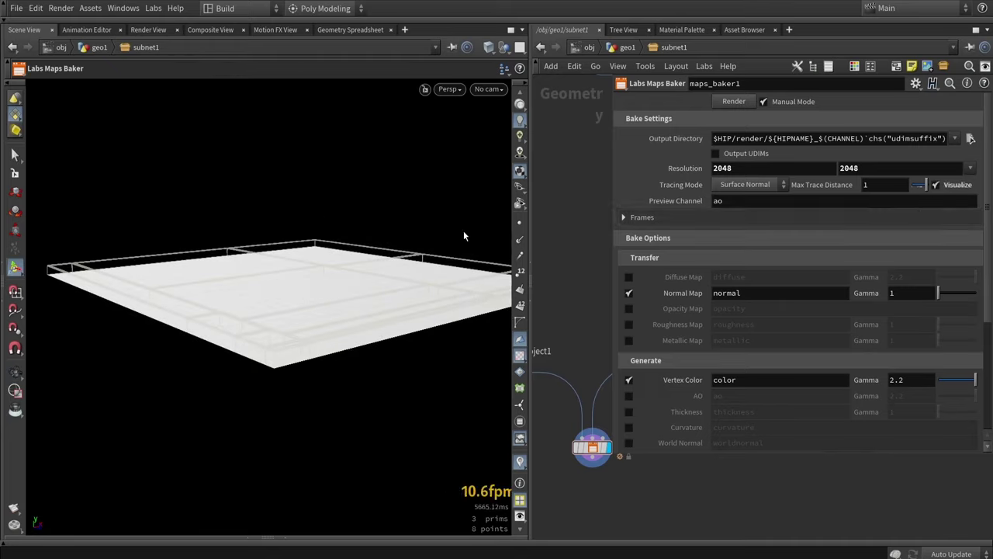
pyautogui.keyDown('alt'); pyautogui.scroll(-8, 362, 197); pyautogui.keyUp('alt')
pyautogui.keyDown('alt'); pyautogui.moveTo(377, 147); pyautogui.dragTo(361, 185, button='middle'); pyautogui.keyUp('alt')
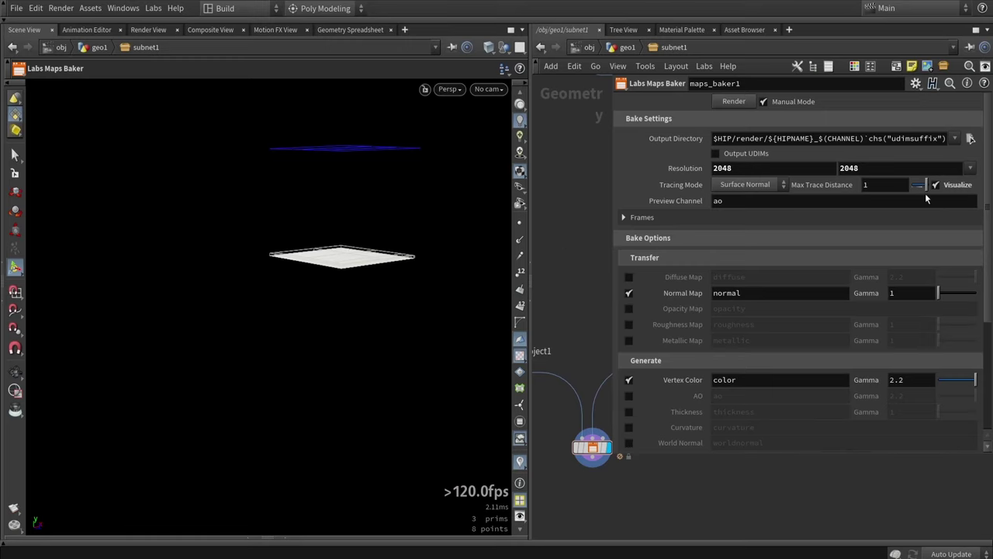
pyautogui.moveTo(926, 185); pyautogui.dragTo(922, 186)
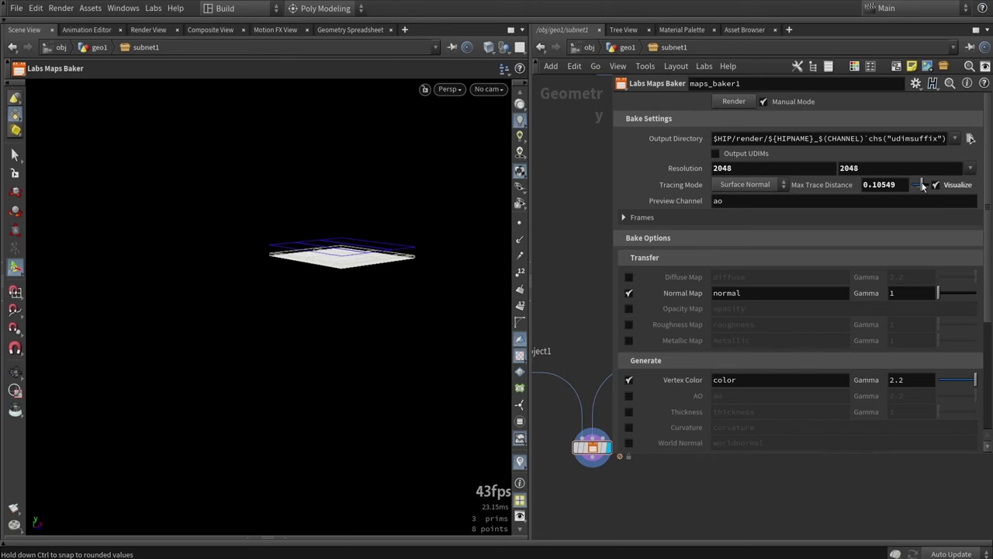
pyautogui.scroll(6, 322, 261)
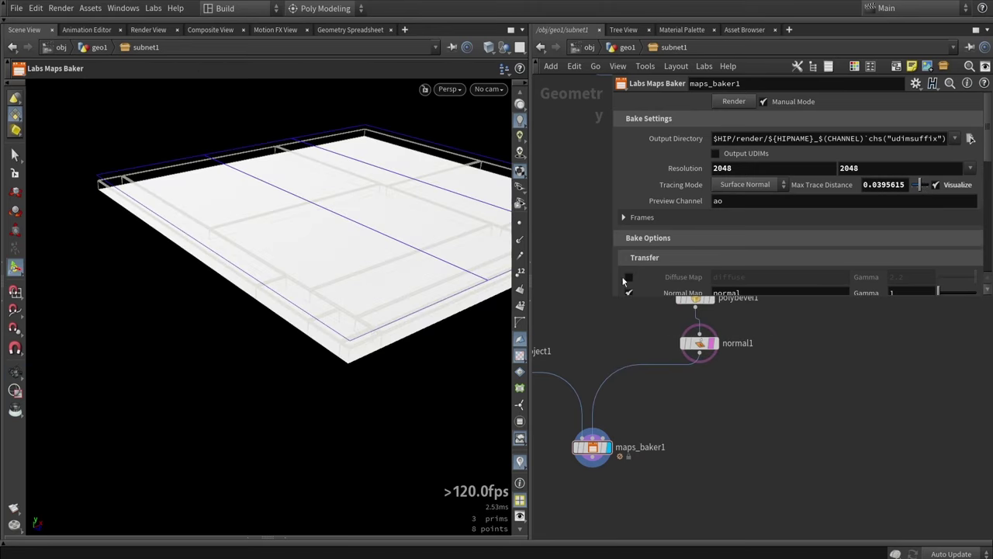
# Review the bake options and render the normal and vertex colour maps
pyautogui.scroll(-3, 737, 186)
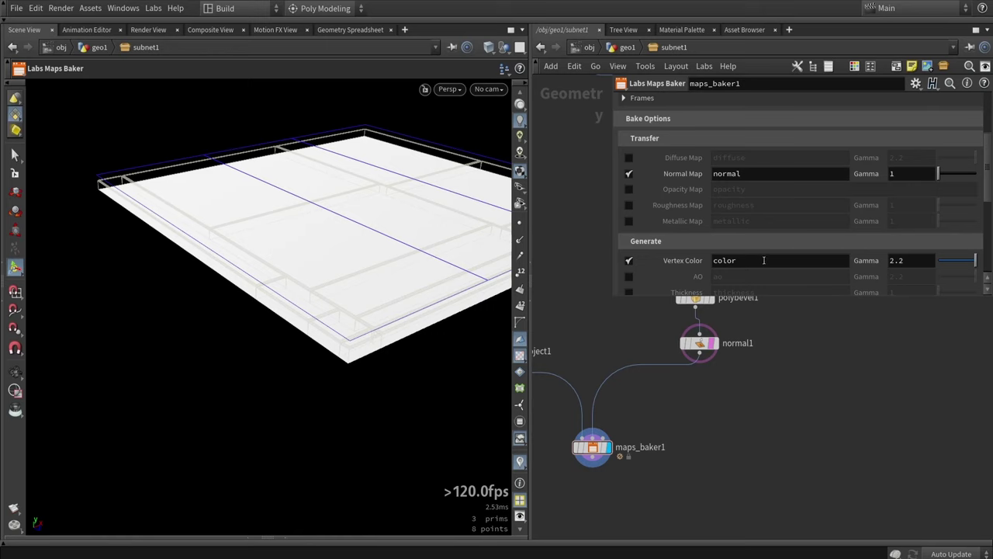
pyautogui.scroll(3, 759, 264)
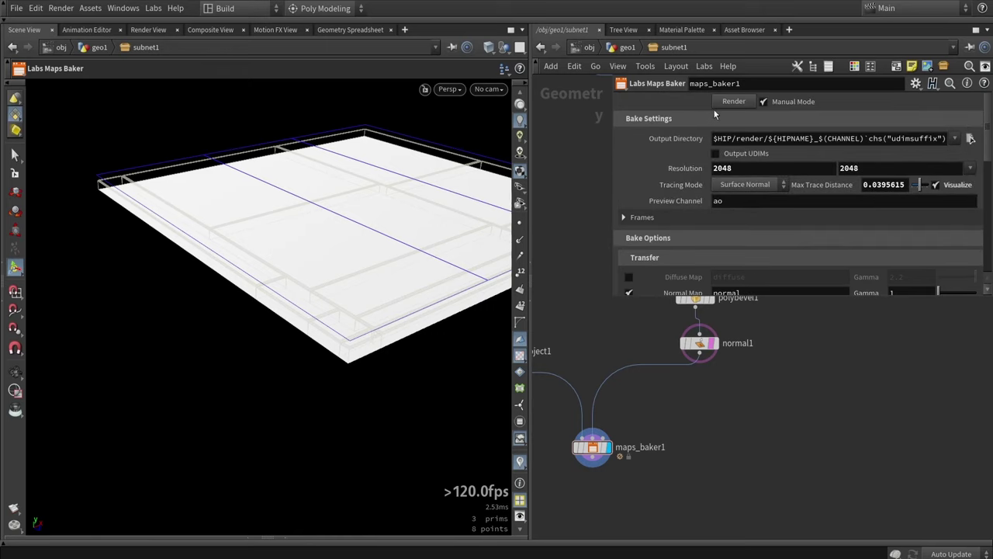
pyautogui.click(733, 101)
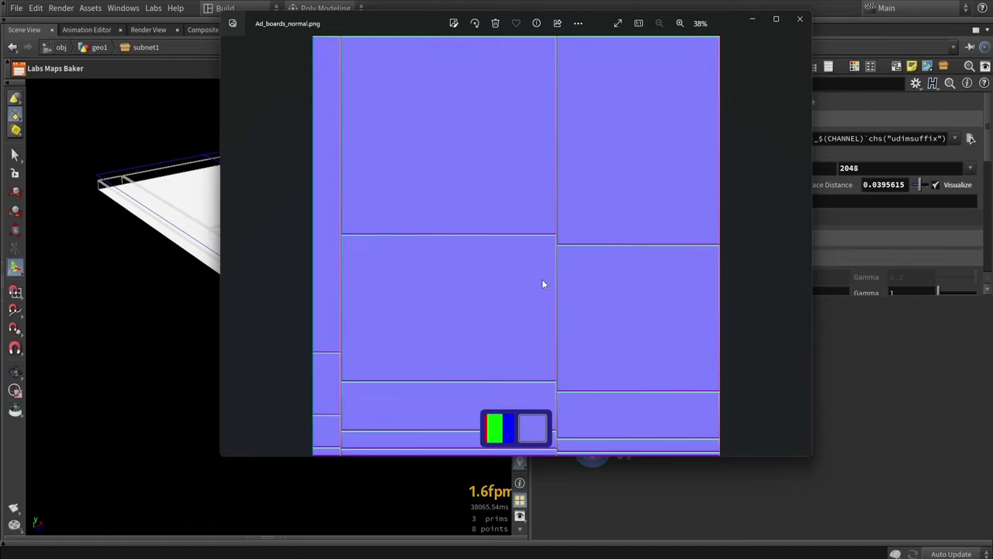
# Rotate the baked colour and normal map images 90 degrees clockwise in the image viewer
pyautogui.press('Left')
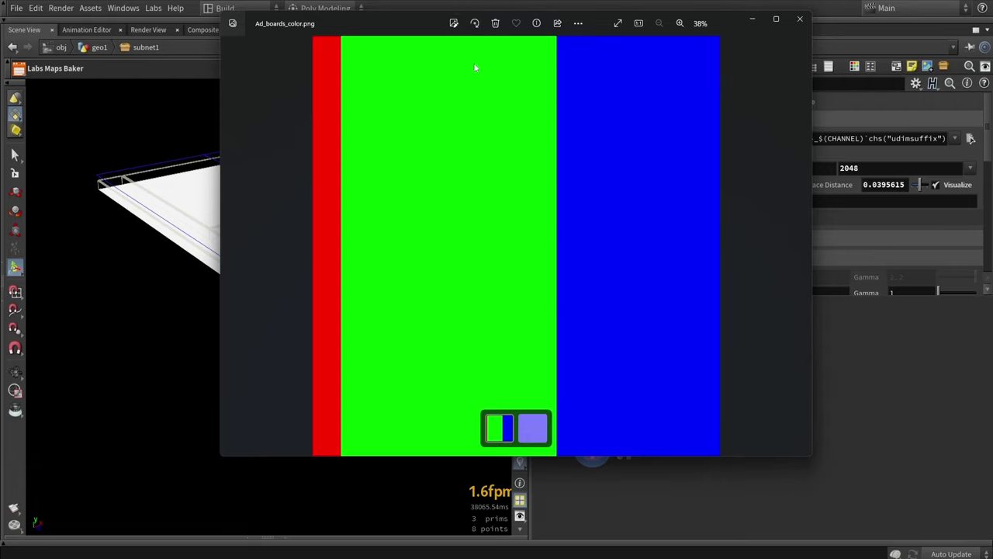
pyautogui.click(476, 25)
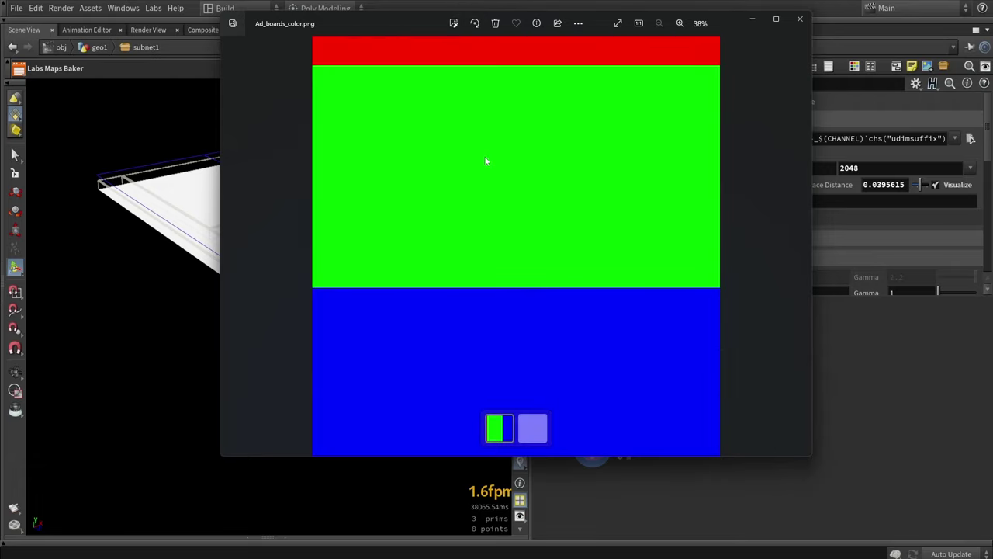
pyautogui.click(532, 429)
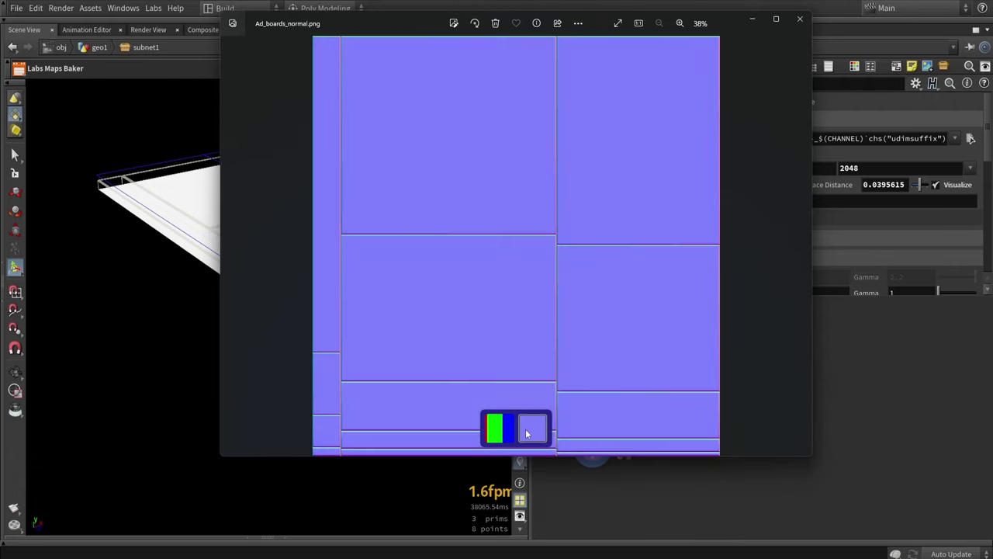
pyautogui.click(475, 24)
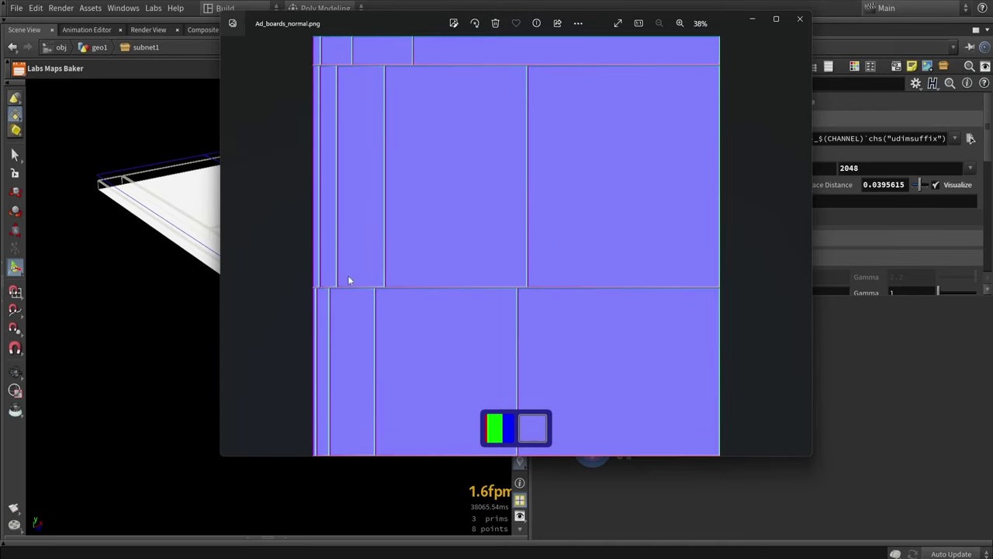
# Examine the bevel lines in the rotated normal map up close, compare it with the colour map, and close the image viewer
pyautogui.scroll(3, 349, 279)
pyautogui.scroll(3, 441, 166)
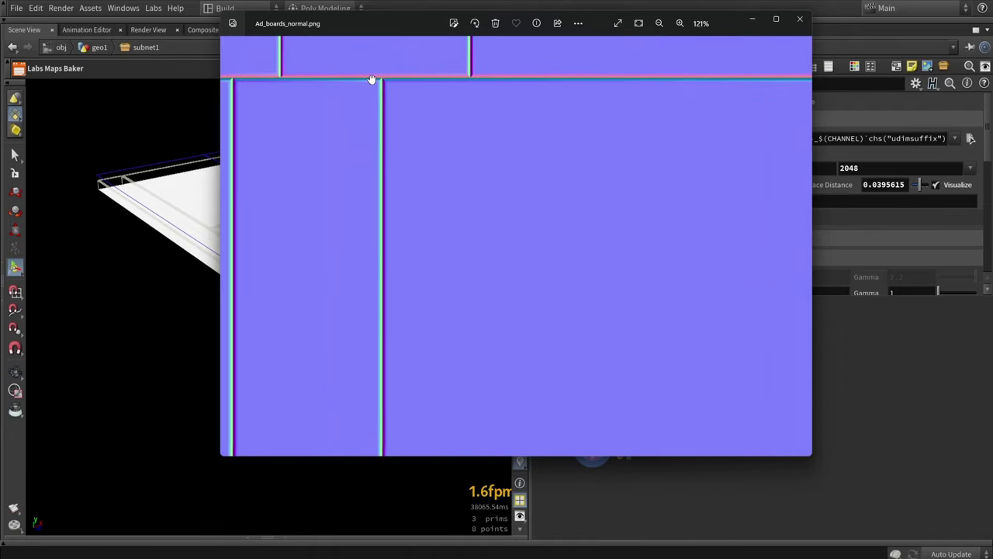
pyautogui.moveTo(419, 251); pyautogui.dragTo(530, 205)
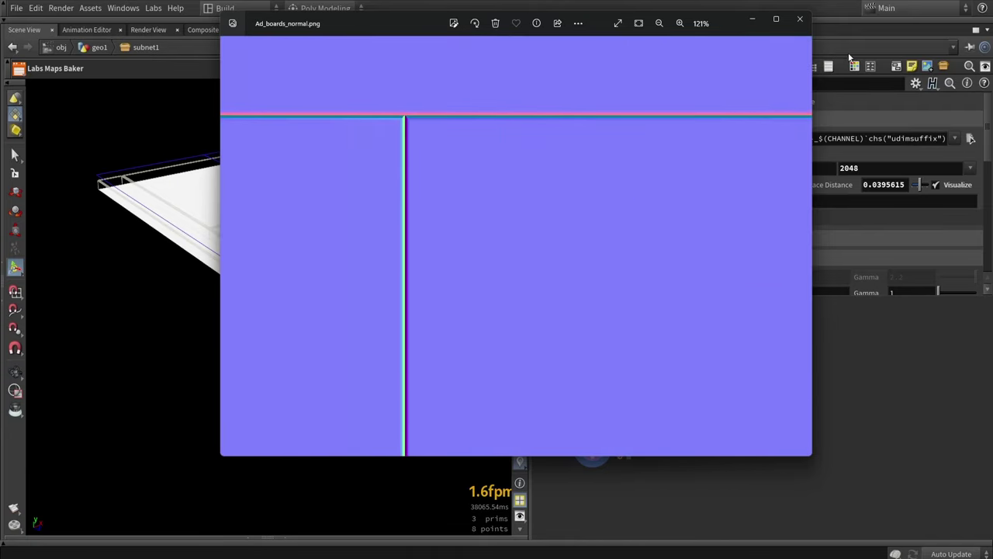
pyautogui.scroll(-5, 487, 77)
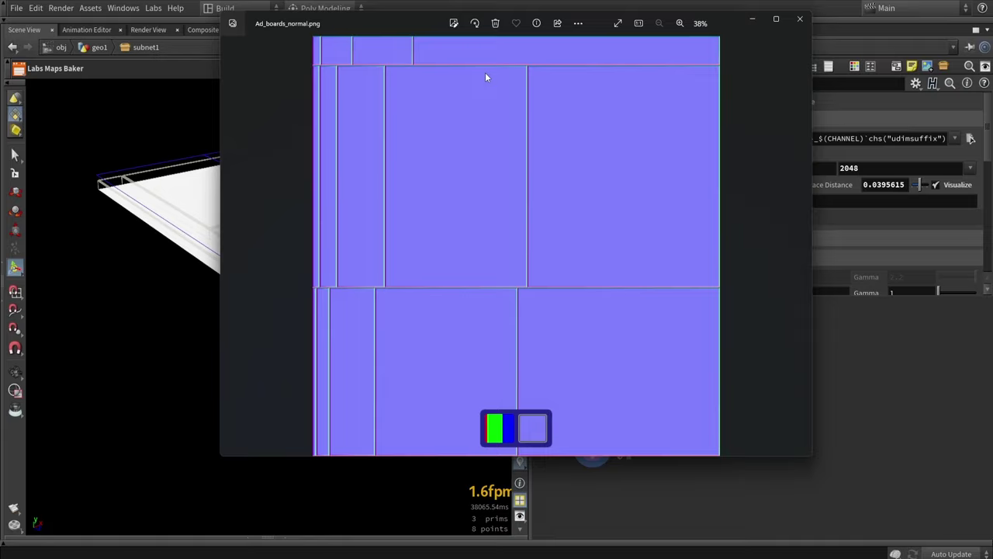
pyautogui.press('Right')
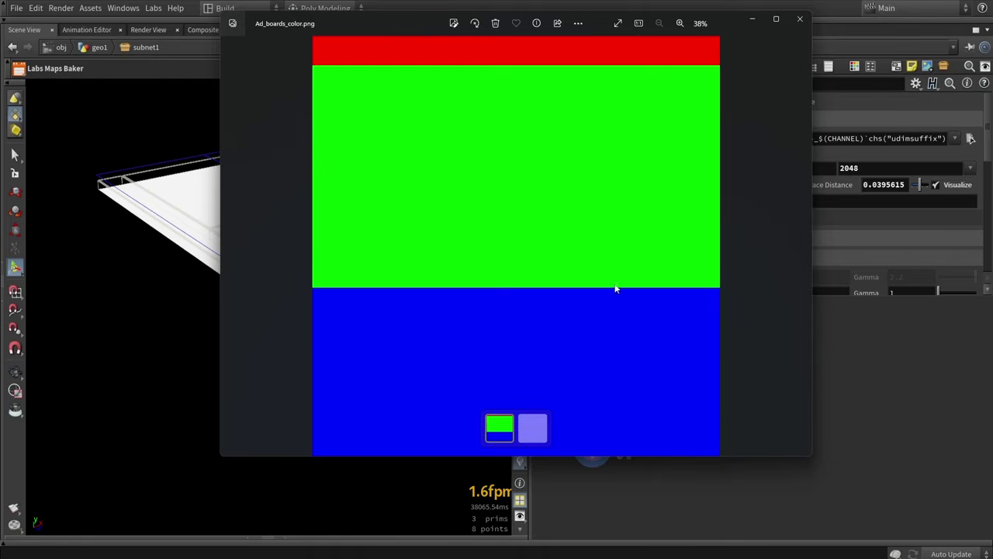
pyautogui.click(800, 19)
# Insert a Transform node between normal1 and maps_baker1 and rotate the panels -90 degrees around Y
pyautogui.press('Tab')
pyautogui.write('tr')
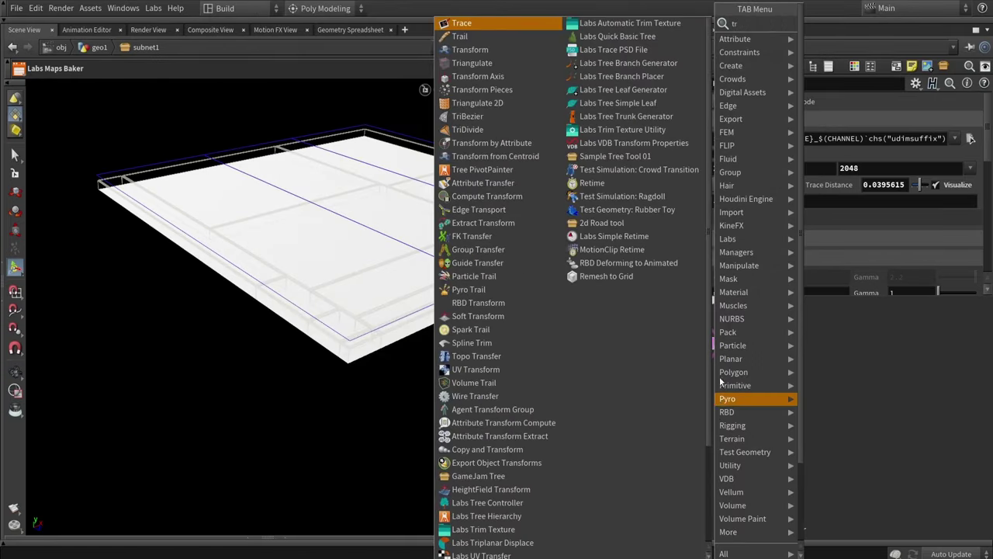
pyautogui.write('a')
pyautogui.click(818, 52)
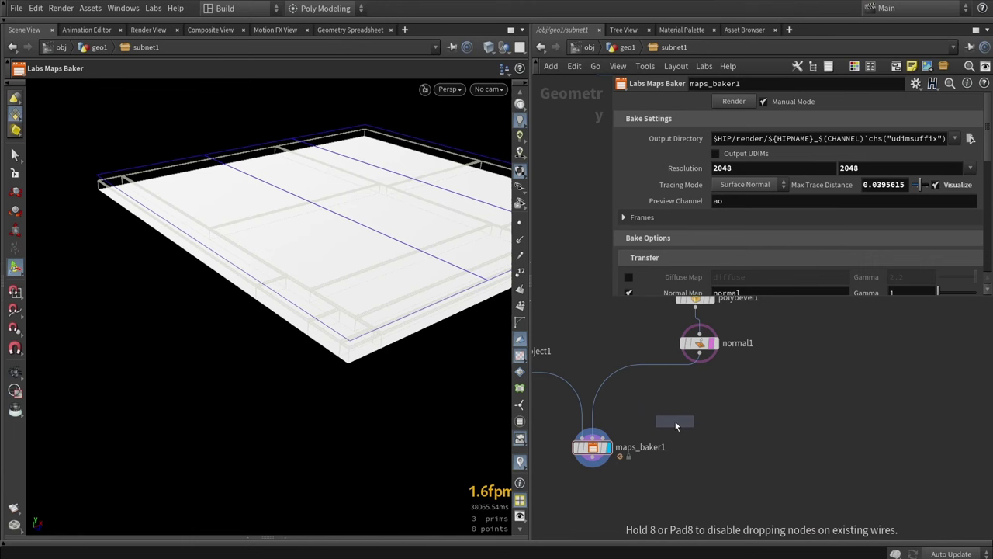
pyautogui.click(676, 426)
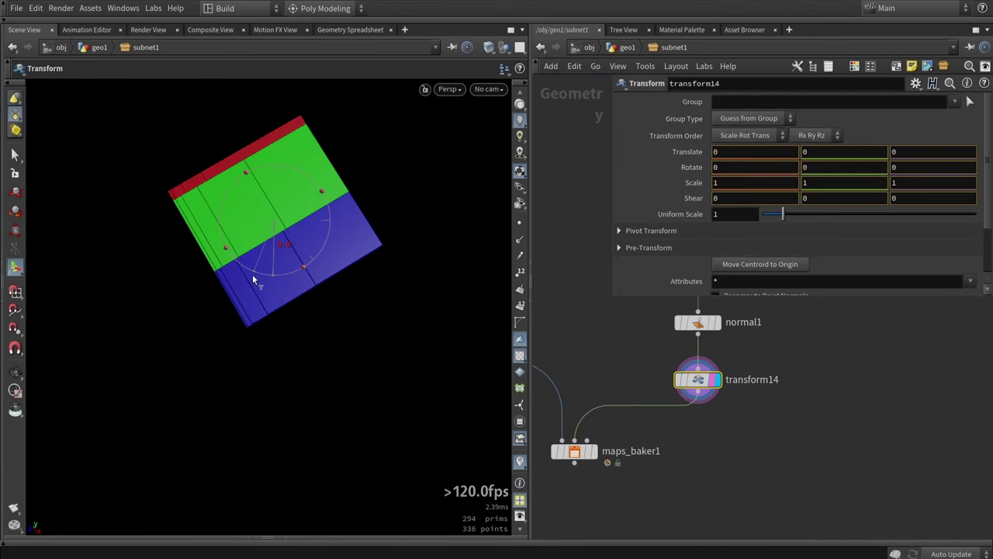
pyautogui.moveTo(256, 279); pyautogui.dragTo(191, 240)
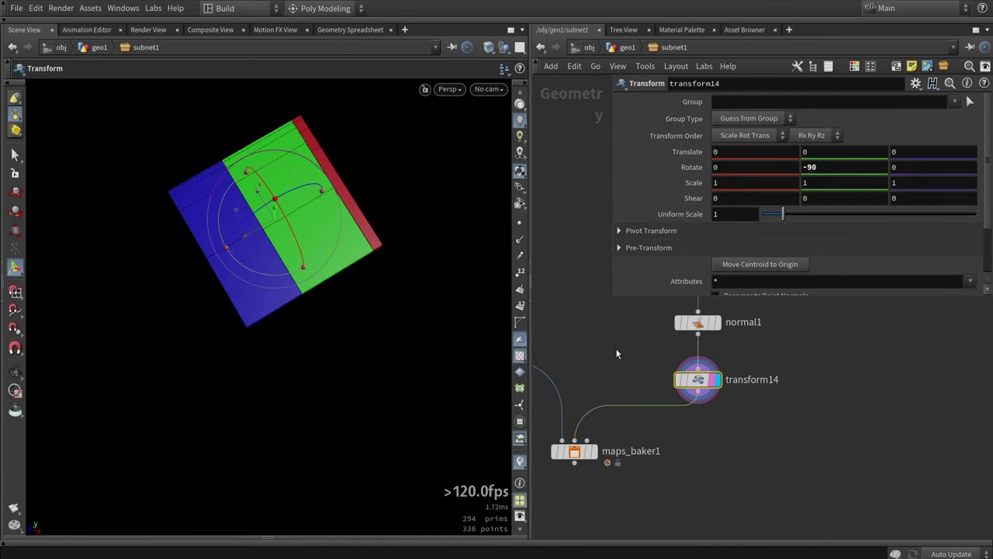
# Display maps_baker1, save the scene, and rebake the normal and vertex colour maps from the rotated panels
pyautogui.moveTo(631, 429); pyautogui.dragTo(714, 455, button='middle')
pyautogui.click(650, 427)
pyautogui.click(631, 427)
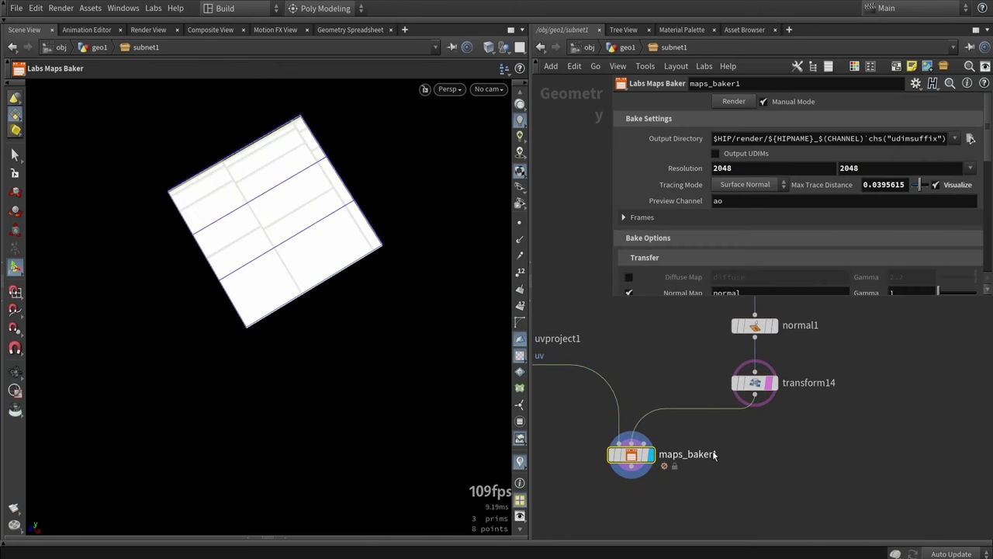
pyautogui.hotkey('ctrl', 's')
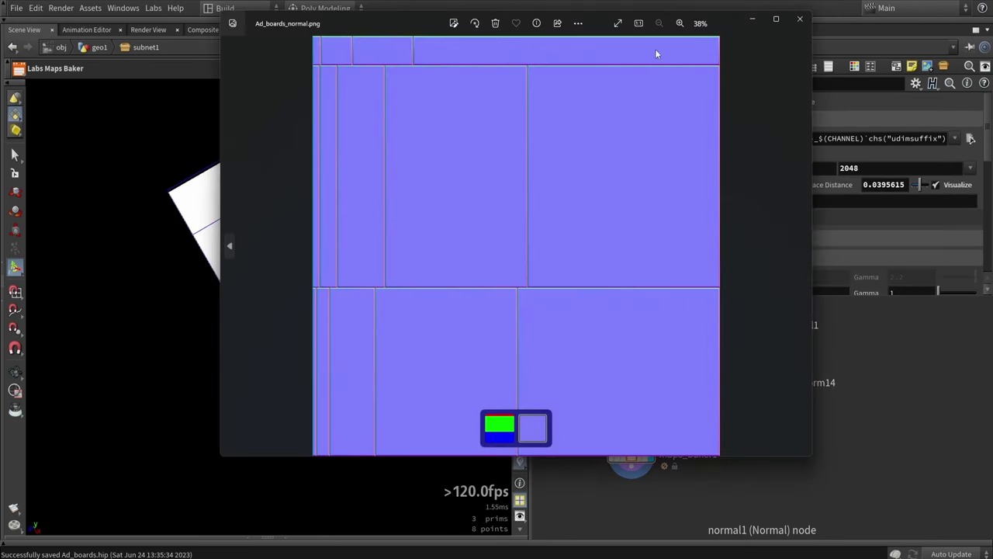
pyautogui.click(799, 19)
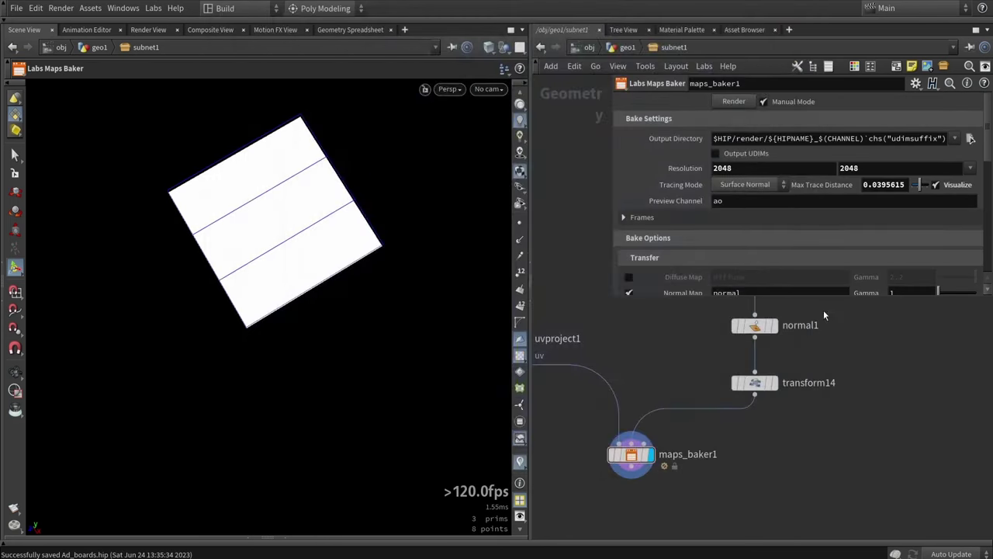
# Narrow the parameter overlay to uncover the node chain in the network
pyautogui.moveTo(612, 298); pyautogui.dragTo(772, 311)
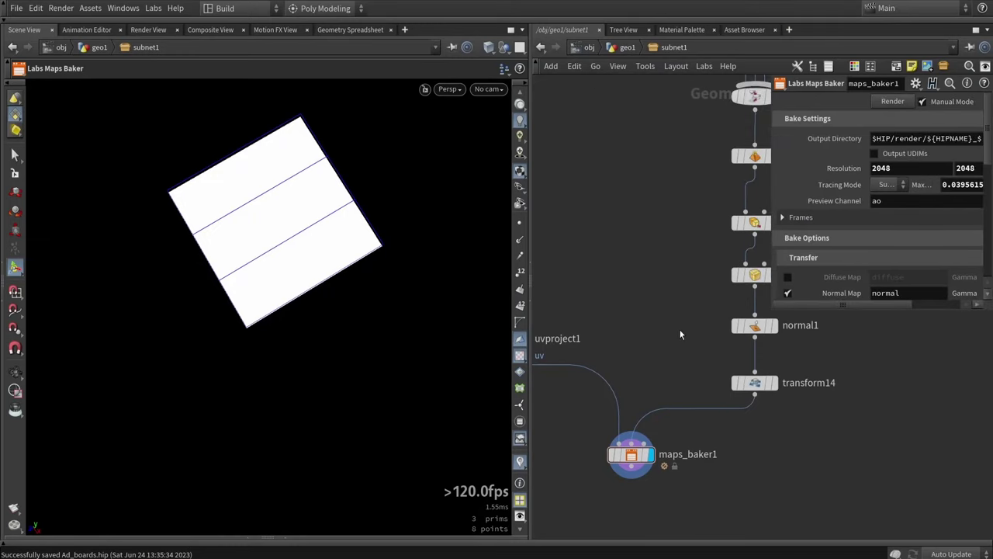
pyautogui.scroll(-4, 660, 332)
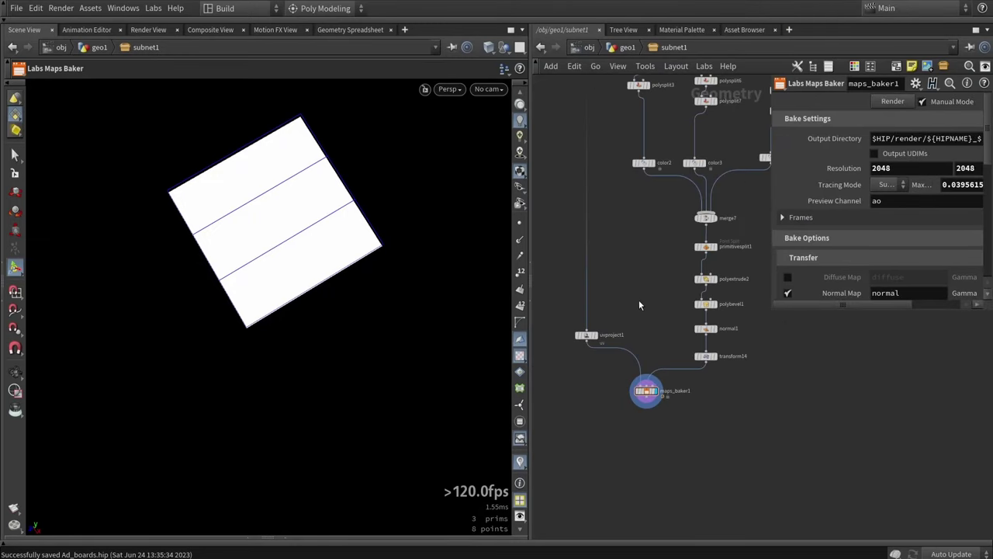